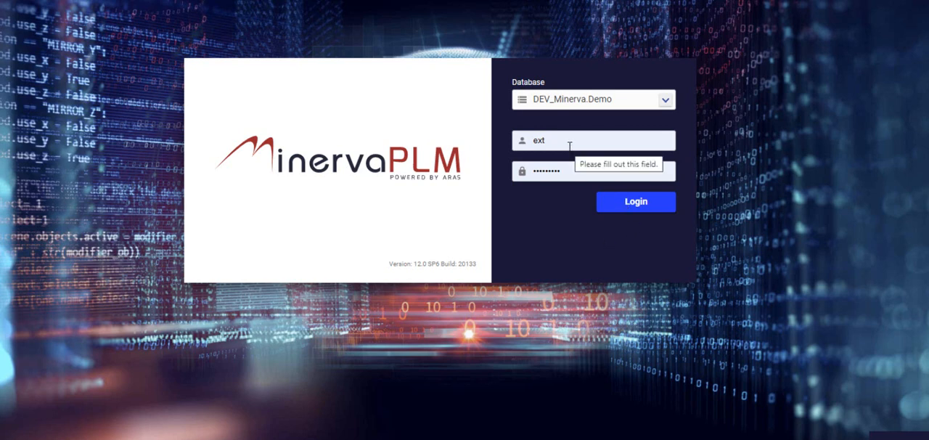
Step: Log in to the DEV_Minerva.Demo database as the external user and run an unfiltered search of the design parts
left_click(608, 207)
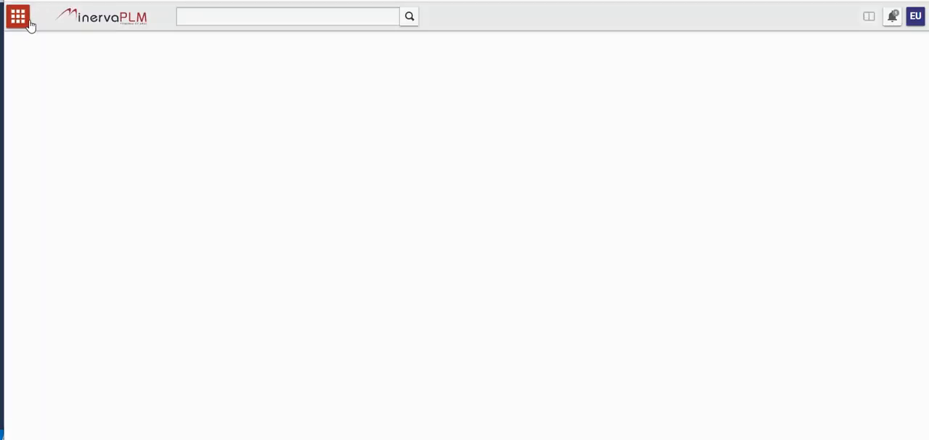
left_click(19, 19)
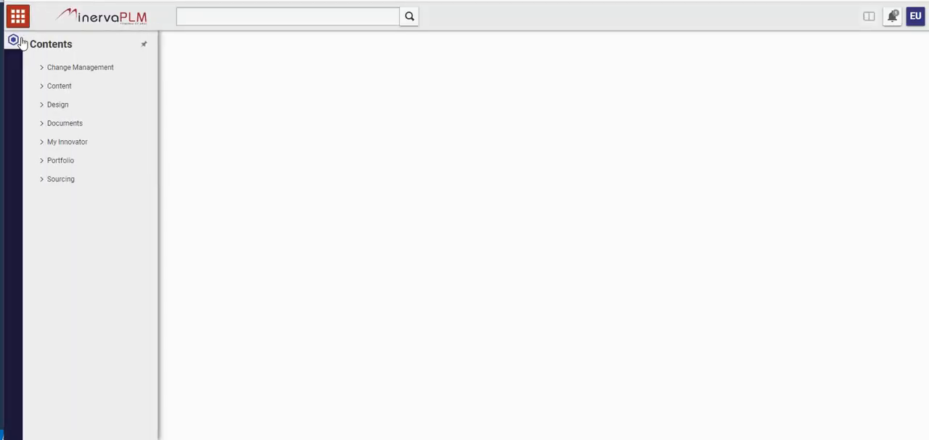
left_click(40, 104)
left_click(52, 123)
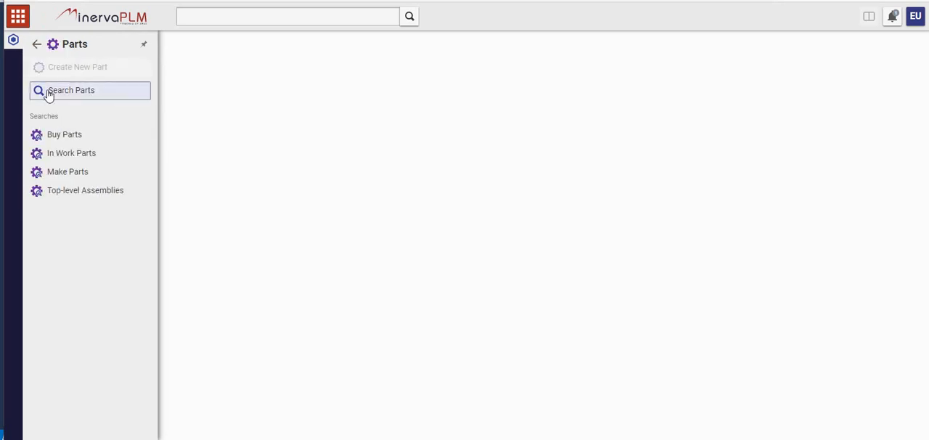
left_click(47, 92)
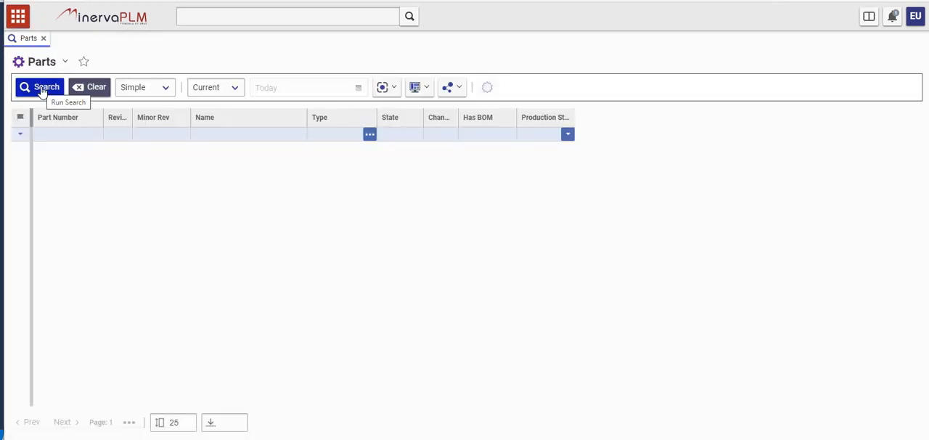
left_click(42, 90)
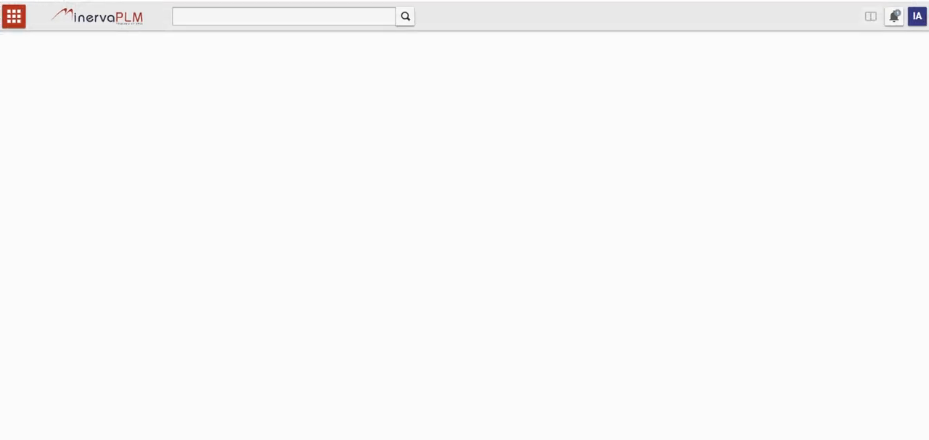
Step: In the administrator session, search the parts for names matching *vent*
left_click(16, 24)
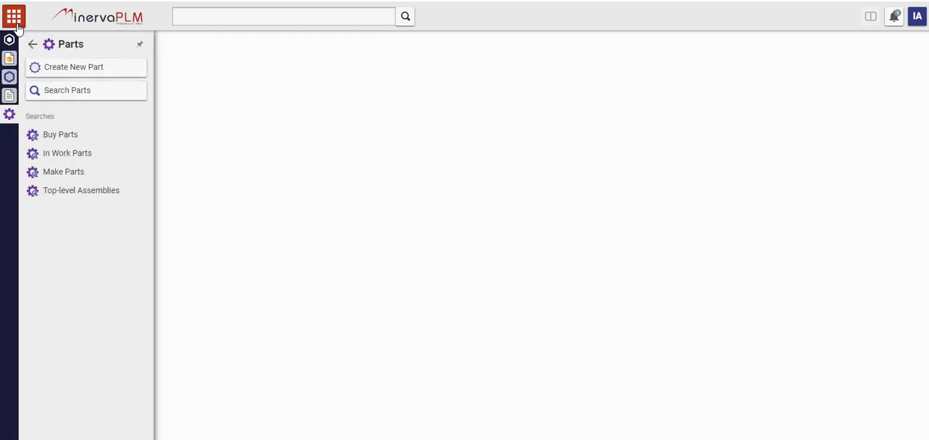
left_click(57, 91)
left_click(217, 133)
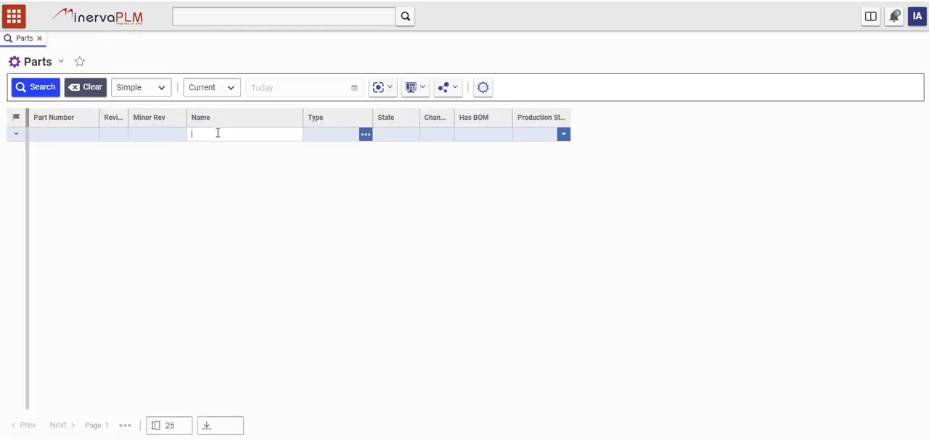
type("*vent*")
key("Return")
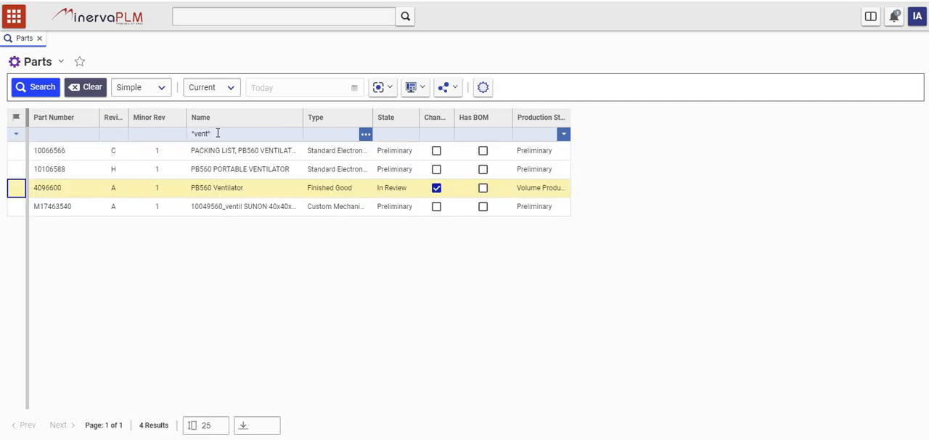
Step: Create a special permission set for the PB560 Ventilator part, including its parts, manufacturer parts and documents
right_click(201, 196)
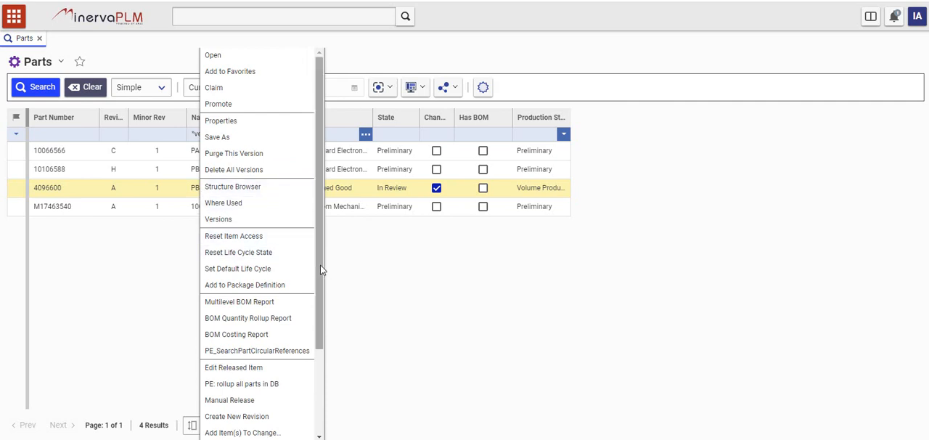
left_click_drag(321, 268, 326, 303)
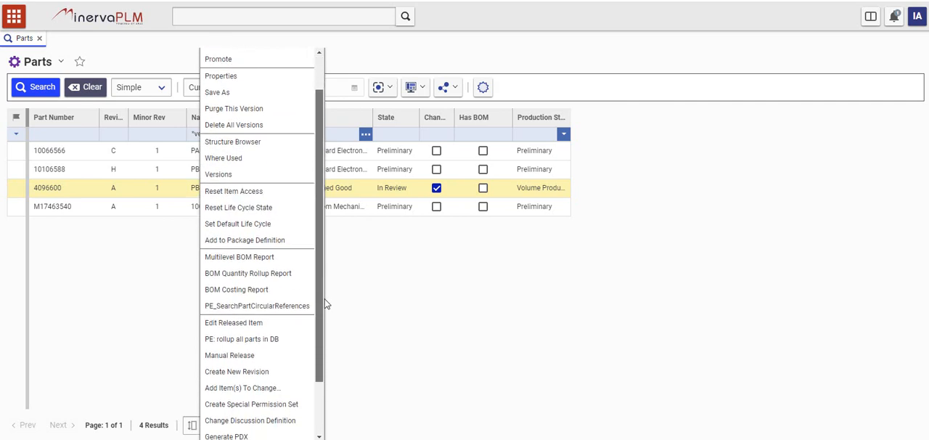
left_click(259, 407)
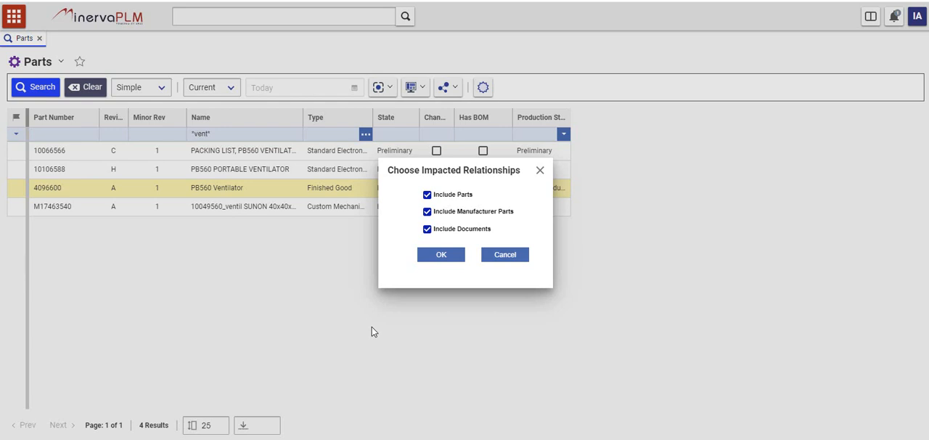
left_click(440, 255)
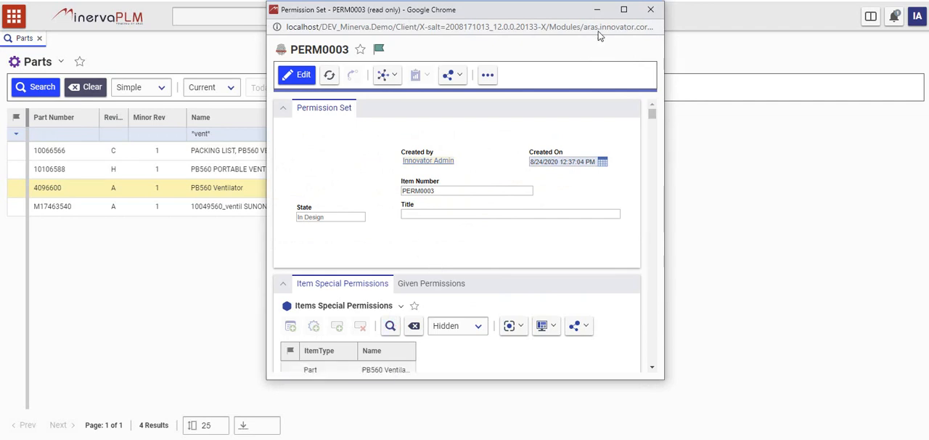
Step: Maximize the new permission set's window and look through the items listed under its item special permissions
left_click(623, 11)
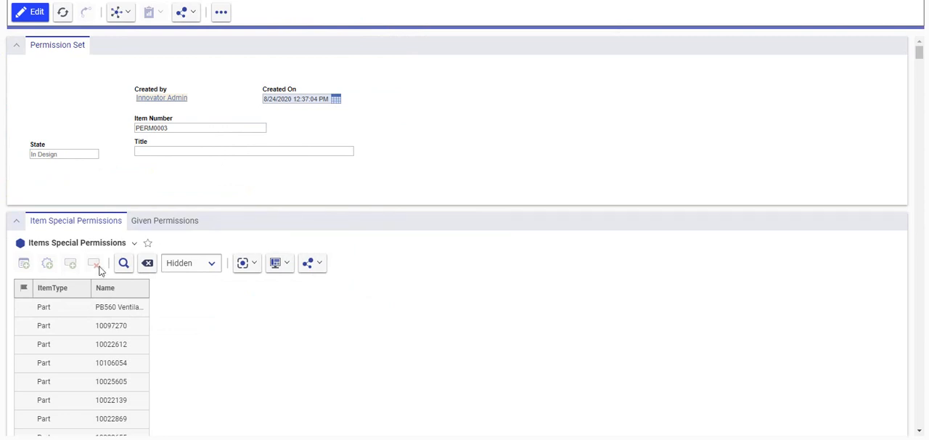
scroll(60, 232, "down", 5)
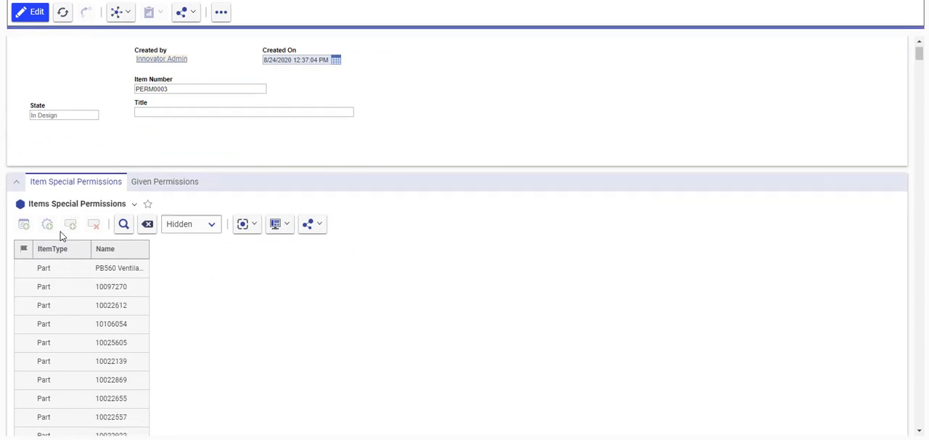
scroll(62, 252, "down", 10)
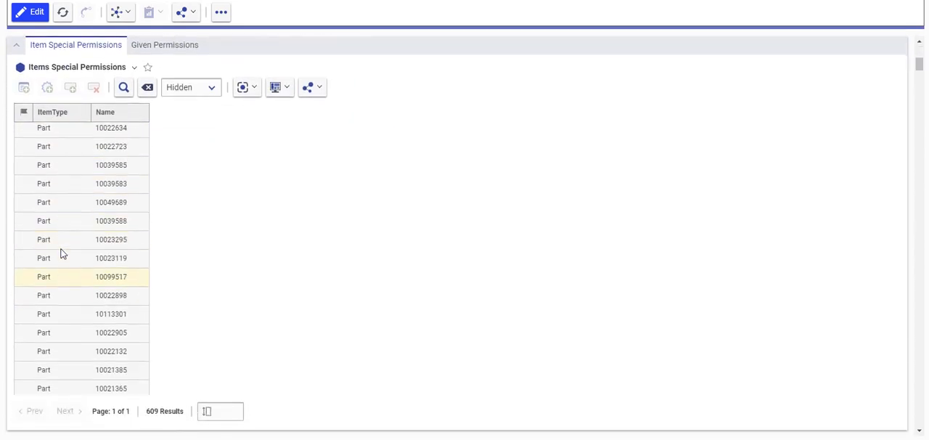
scroll(61, 254, "down", 10)
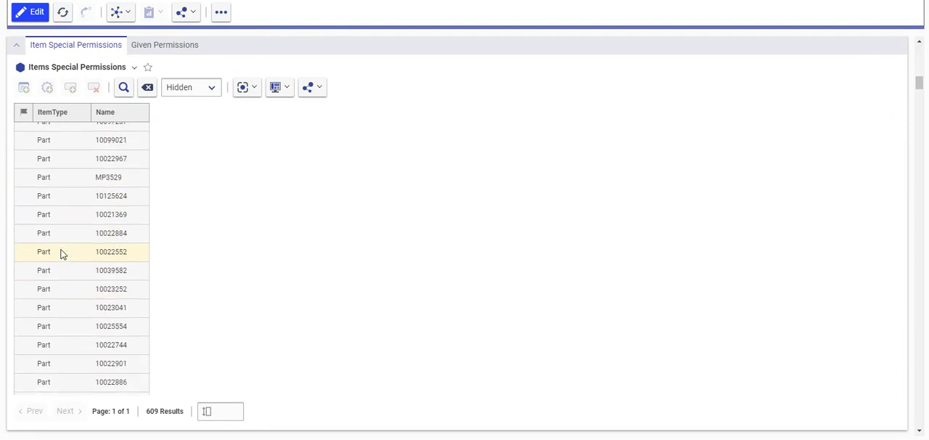
scroll(62, 254, "down", 10)
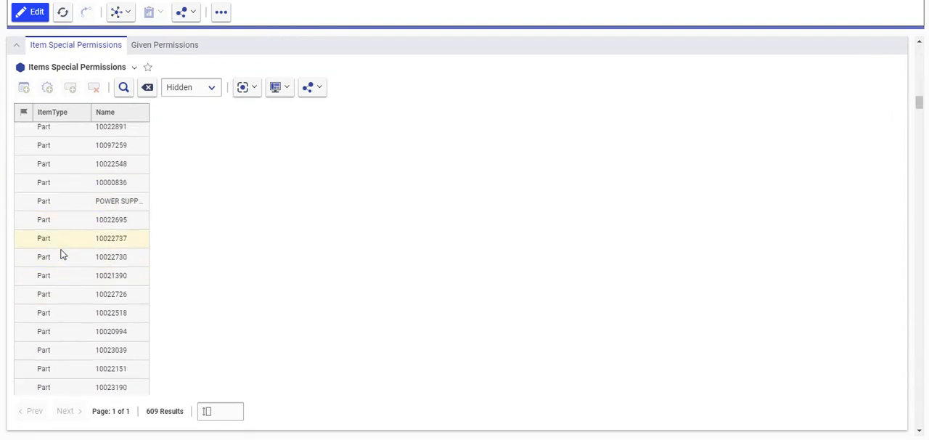
scroll(63, 254, "down", 6)
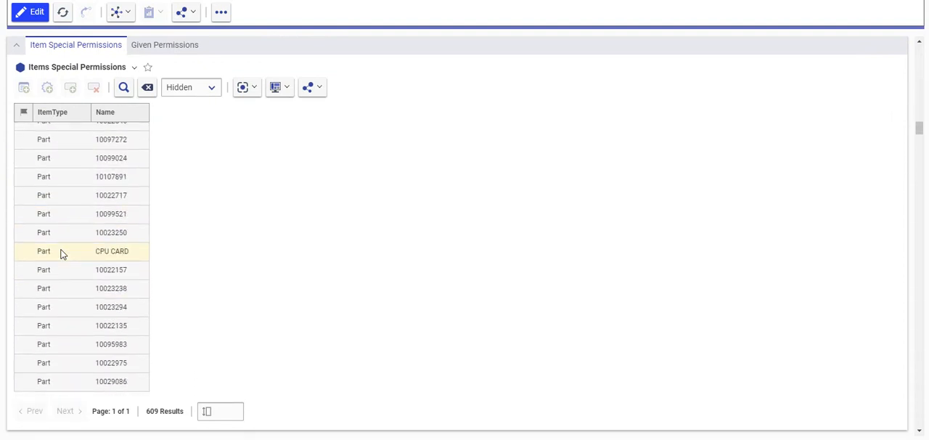
left_click_drag(920, 136, 926, 51)
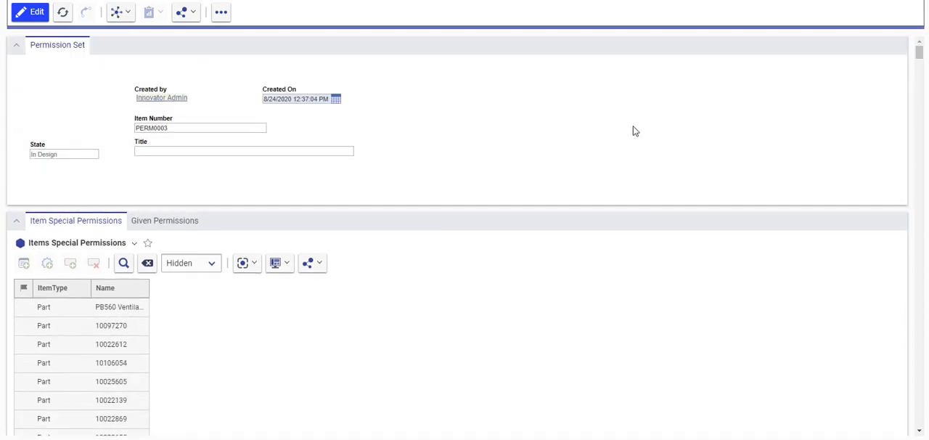
Step: Edit the permission set and add the External User identity to its given permissions, finding it with the name filter ext*
left_click(157, 227)
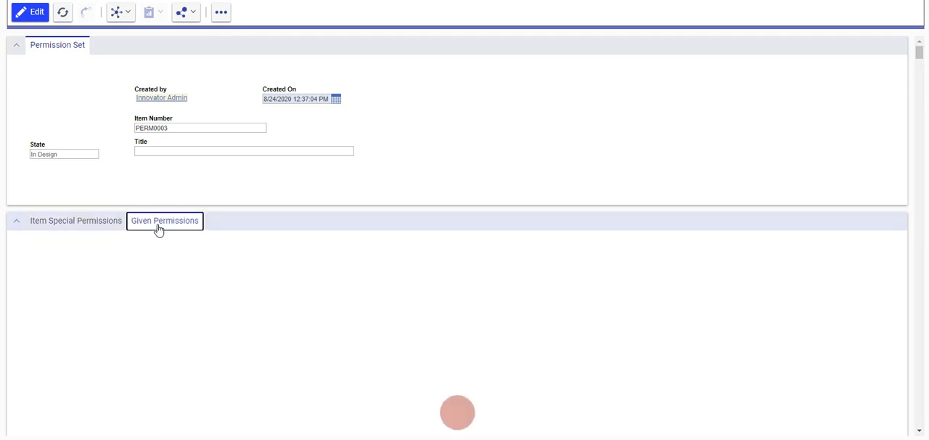
left_click(27, 19)
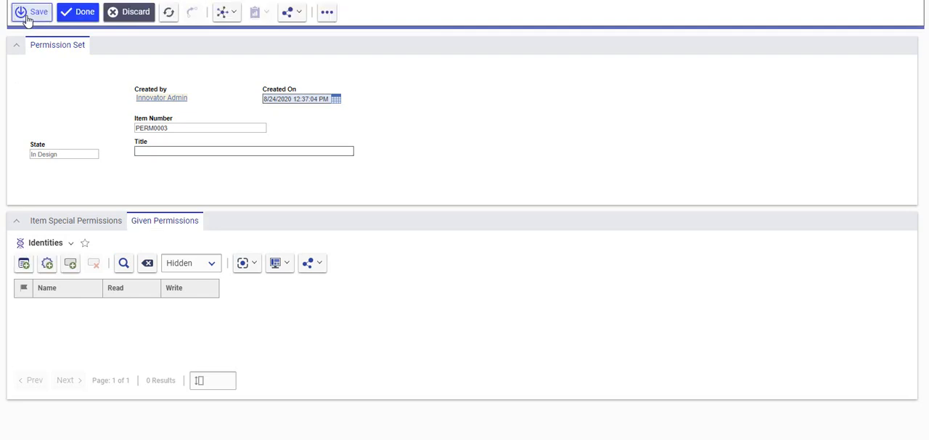
left_click(24, 264)
left_click(127, 116)
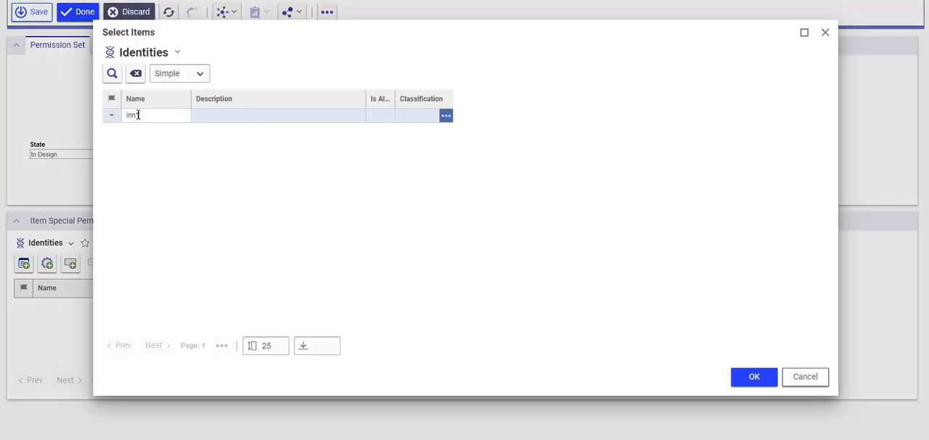
type("ext*")
key("Return")
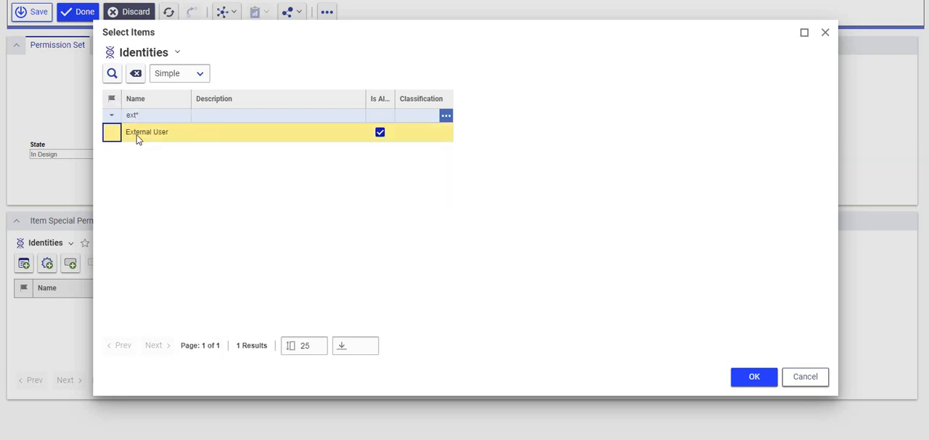
double_click(135, 135)
left_click(814, 378)
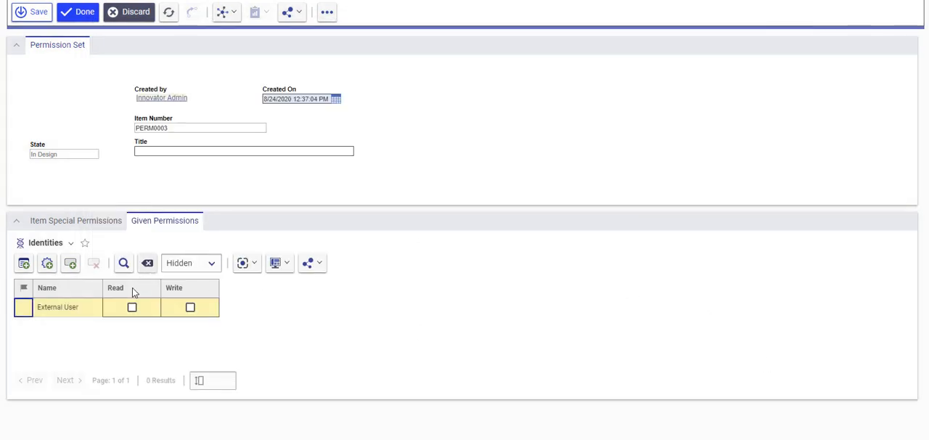
Step: Grant External User read and write permission, then save the permission set and finish editing it
left_click(133, 307)
left_click(190, 309)
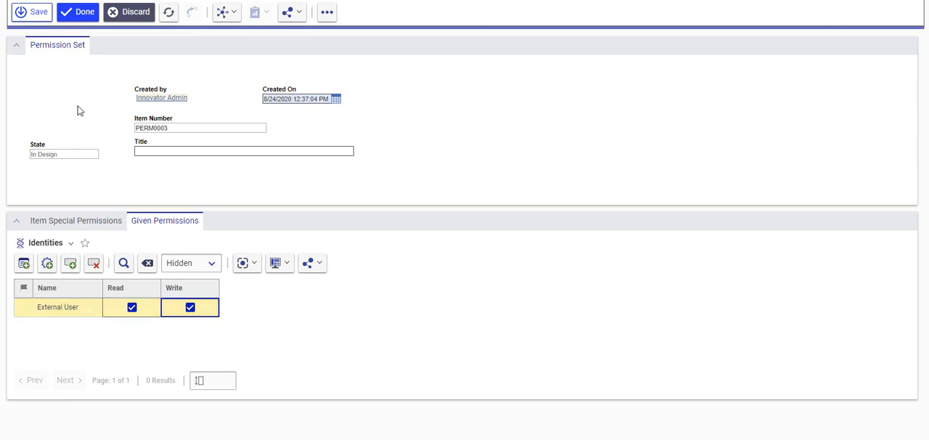
left_click(40, 19)
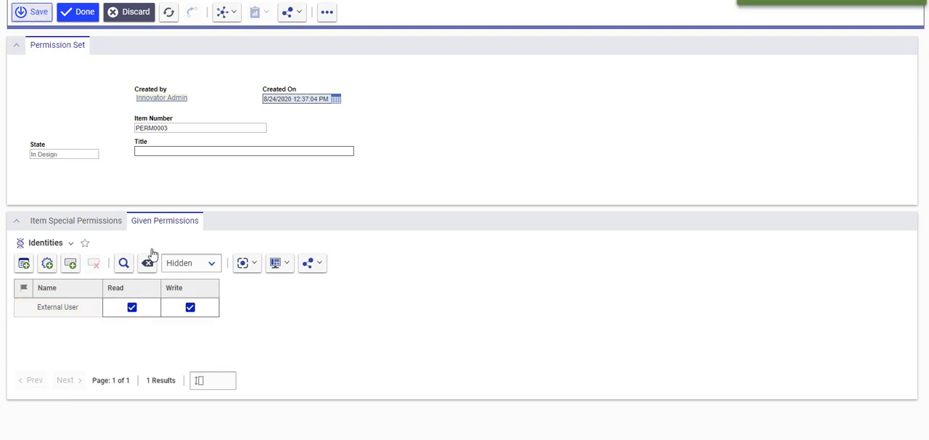
left_click(67, 13)
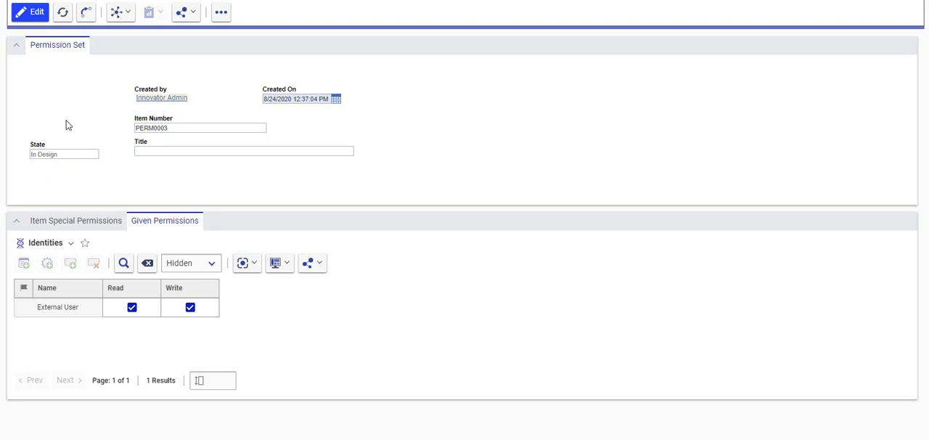
Step: Promote the permission set to the Release state
left_click(85, 14)
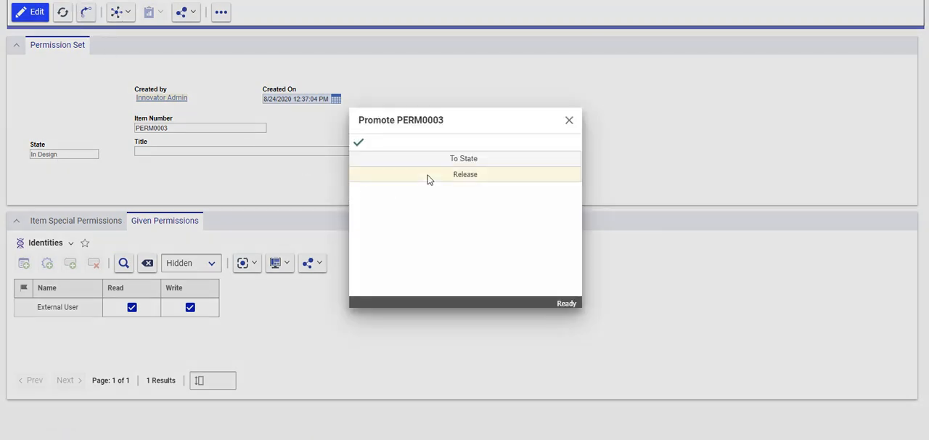
left_click(429, 177)
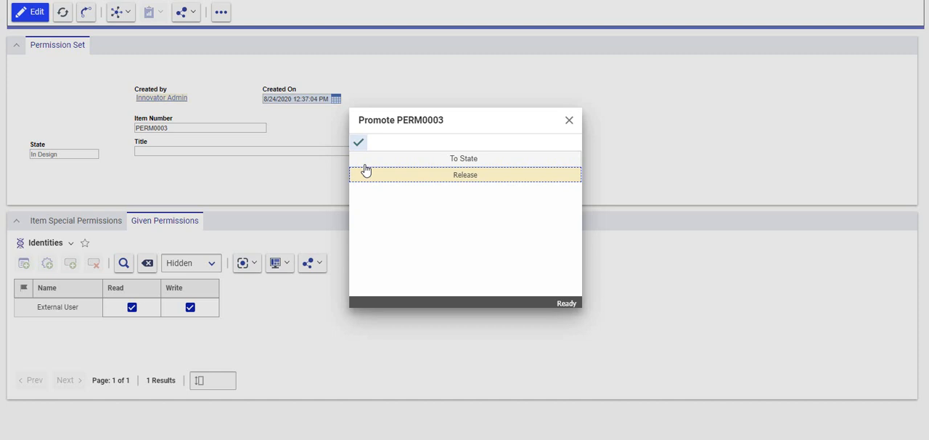
left_click(358, 143)
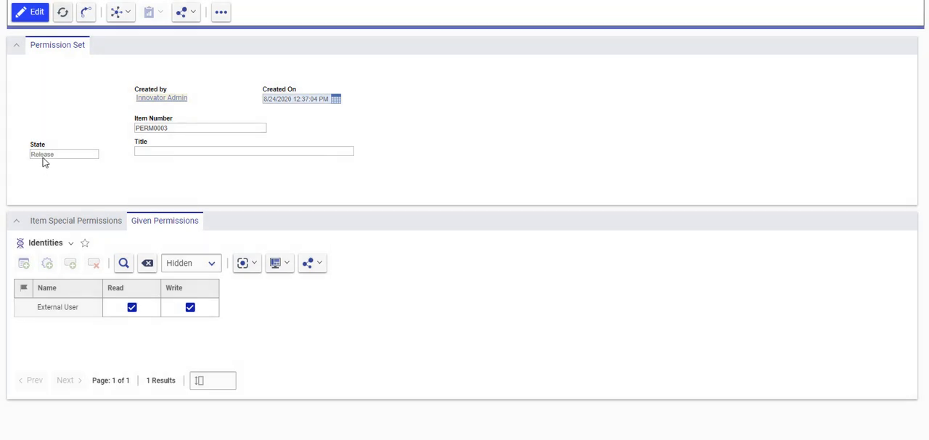
Step: Switch to the external user's Minerva PLM session in Edge and rerun the unfiltered parts search
mouse_move(683, 439)
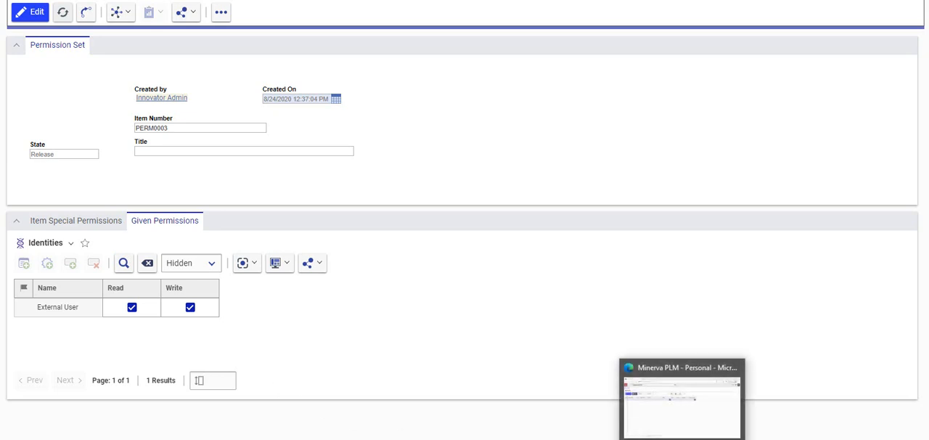
left_click(653, 403)
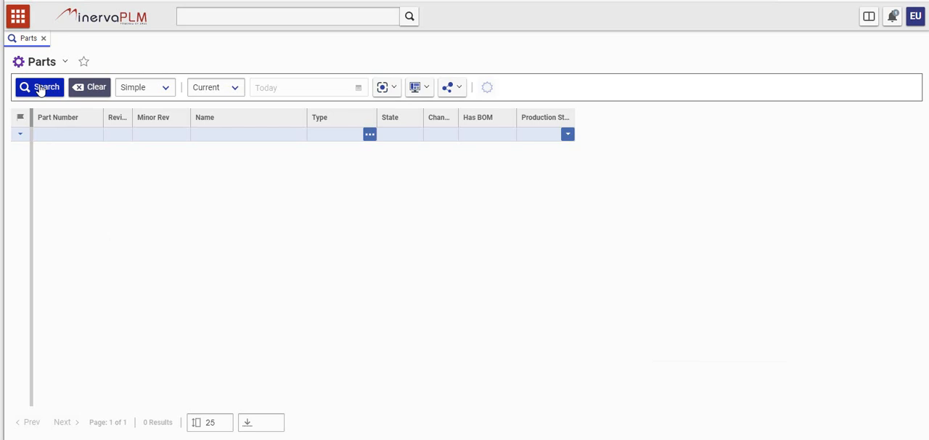
left_click(40, 89)
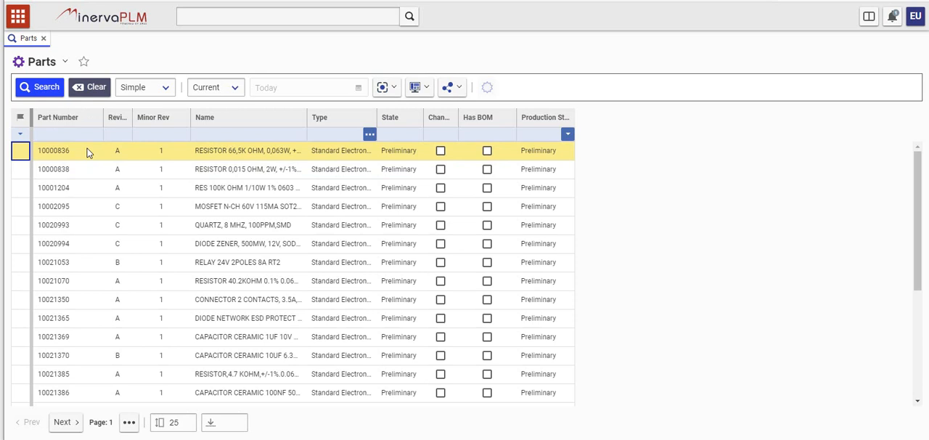
Step: Search the parts by name with the filter *vent* and open the PB560 Ventilator part
left_click(252, 133)
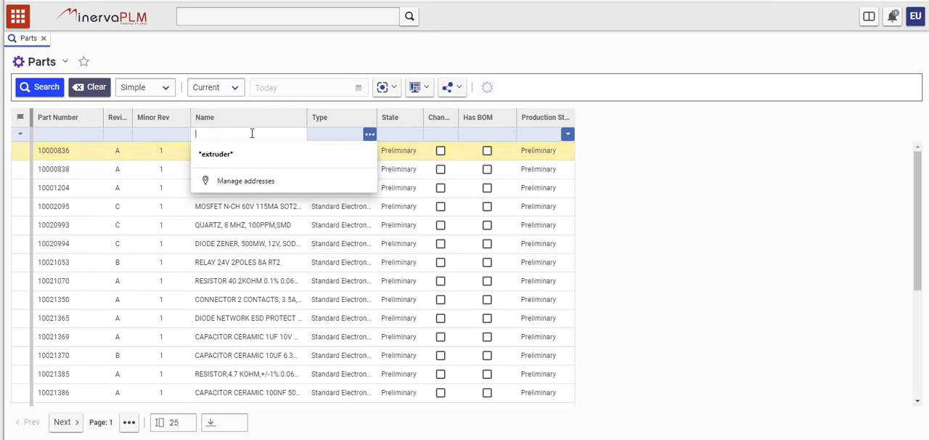
type("*vent*")
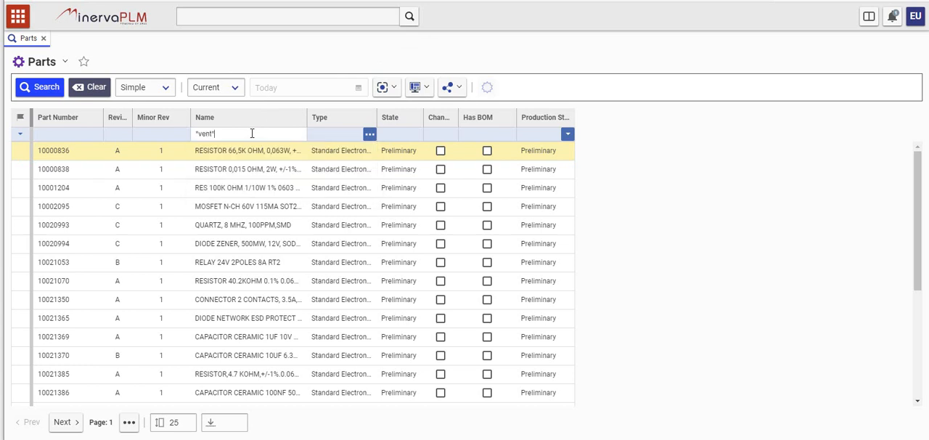
key("Return")
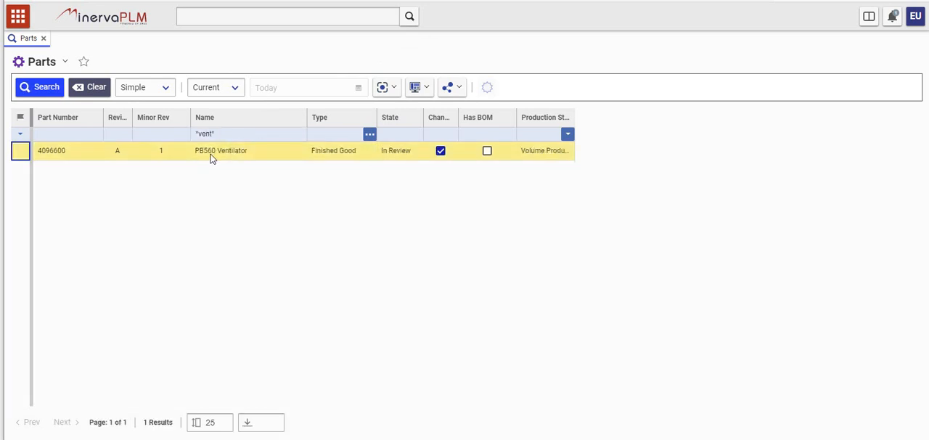
double_click(204, 153)
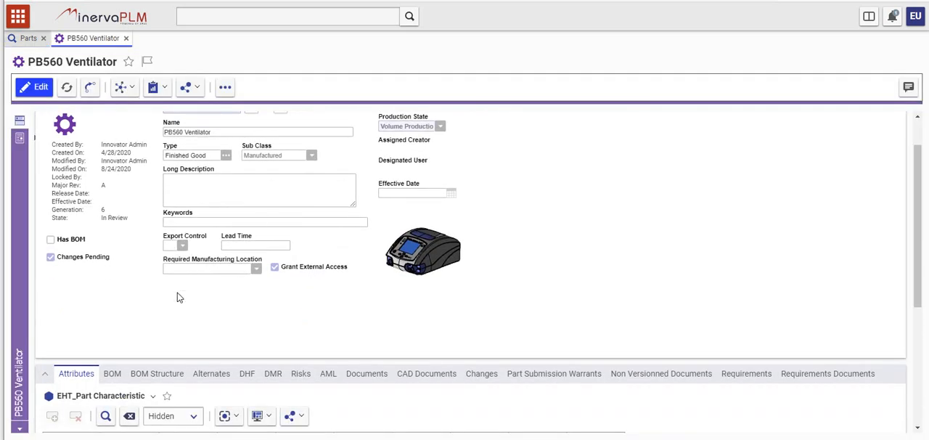
Step: Examine the PB560 Ventilator's BOM, BOM structure and related documents to check what the external user can access
left_click(123, 373)
scroll(147, 317, "down", 3)
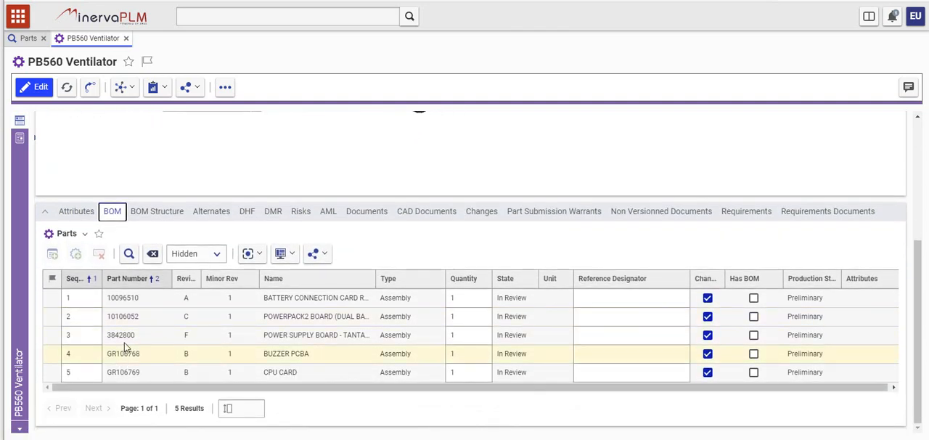
left_click(154, 211)
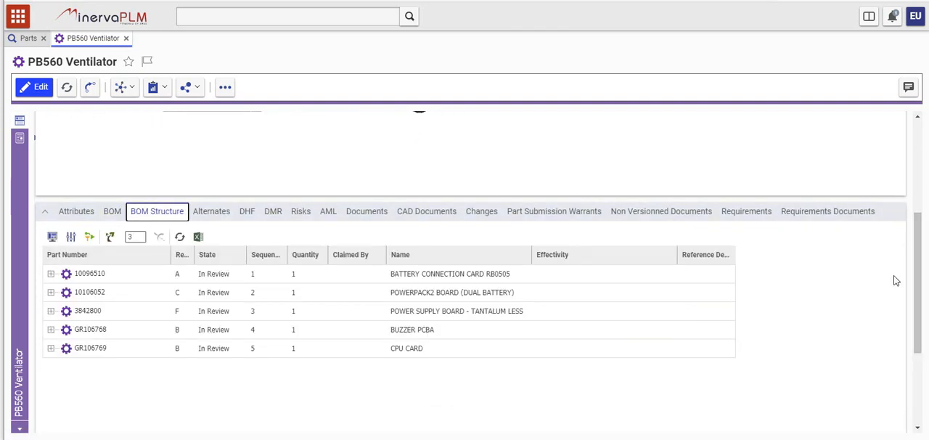
left_click(50, 274)
left_click(380, 215)
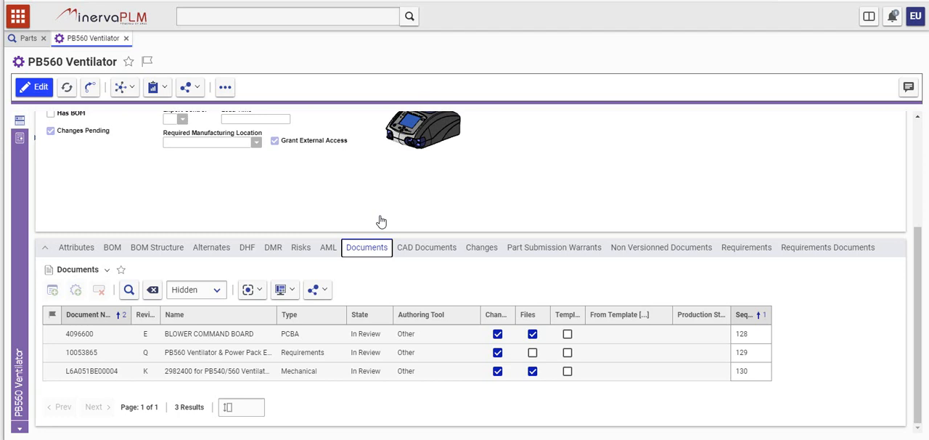
left_click_drag(918, 360, 918, 242)
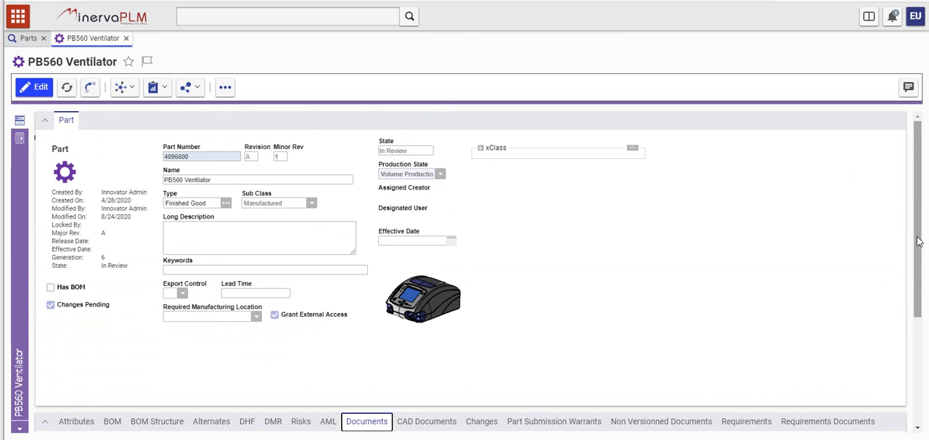
Step: Create a new ECR from the Change Management category of the navigation contents
left_click(18, 16)
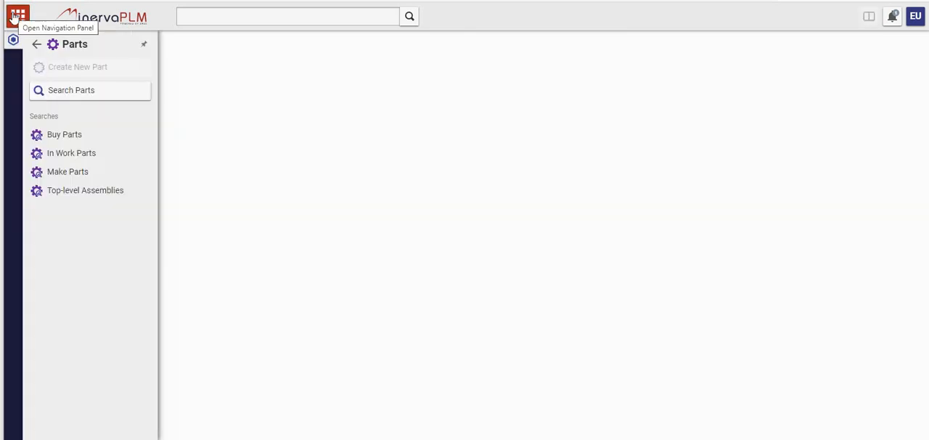
left_click(34, 45)
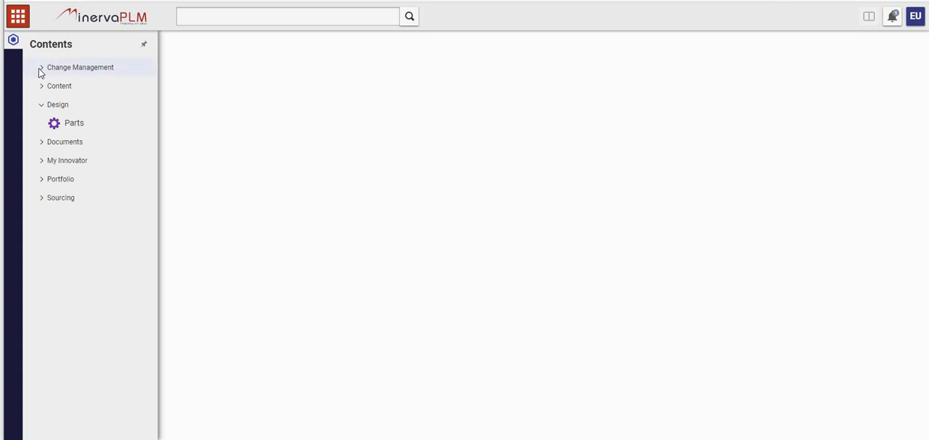
left_click(40, 68)
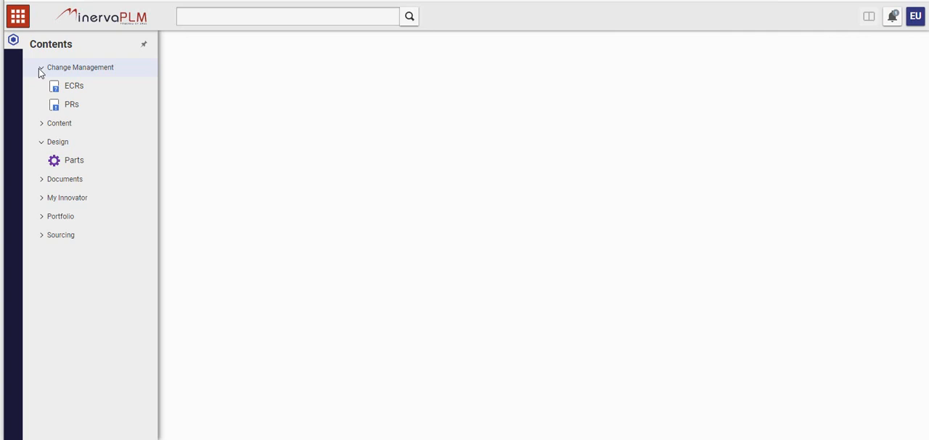
left_click(89, 90)
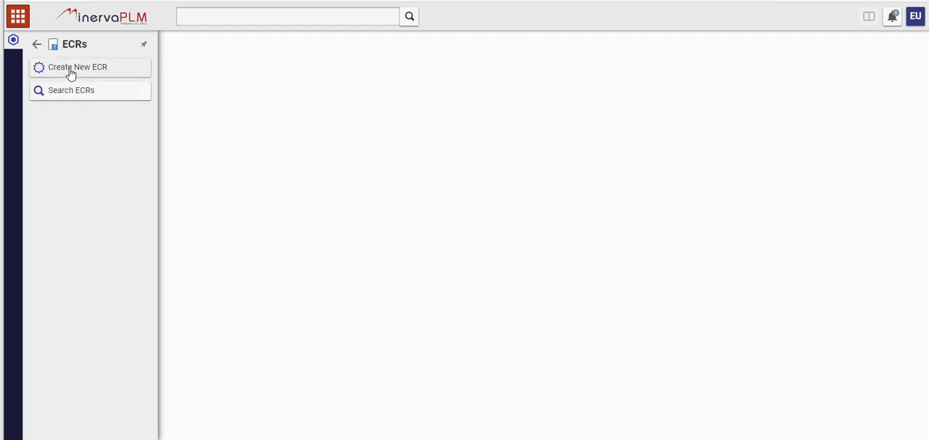
left_click(71, 69)
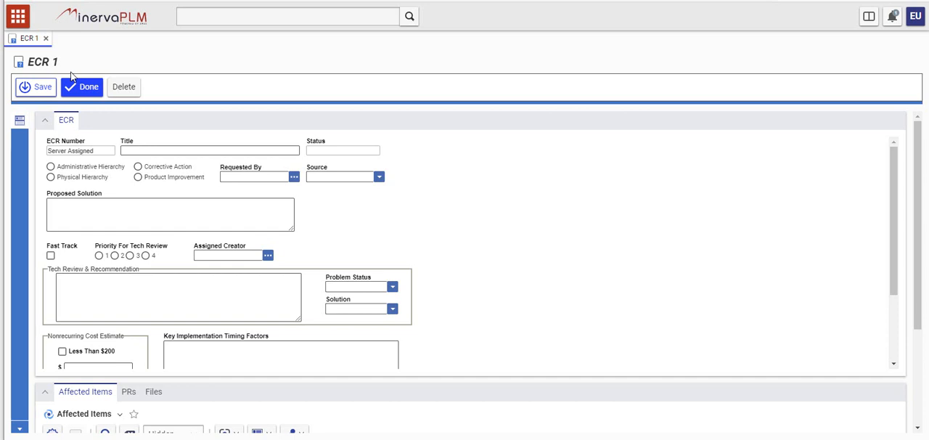
Step: Title the new ECR "Ready For manufacturing"
left_click(142, 150)
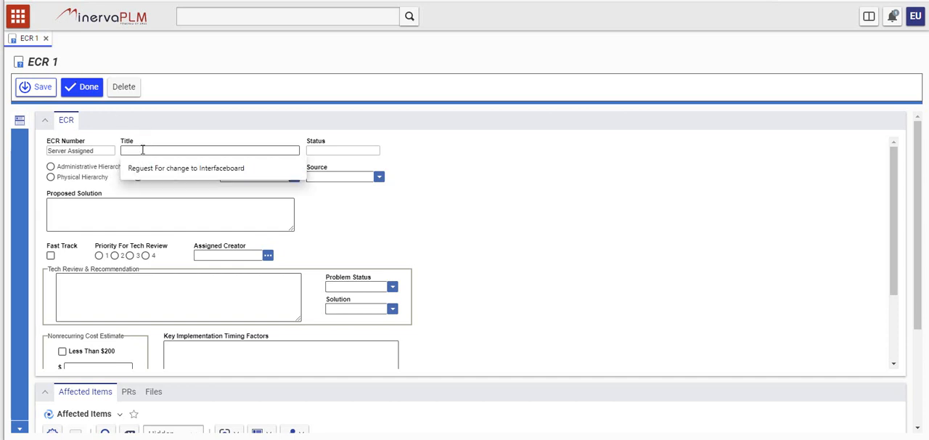
type("Ready FOr int")
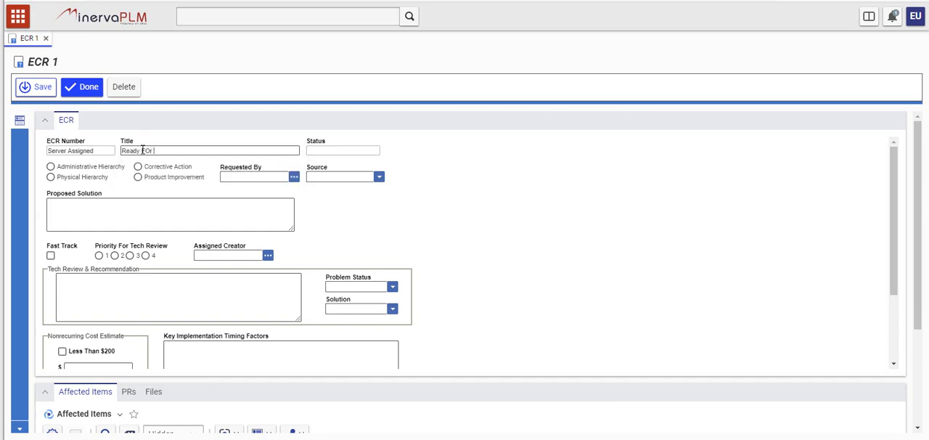
key("BackSpace")
key("BackSpace")
key("BackSpace")
key("BackSpace")
type("or manu")
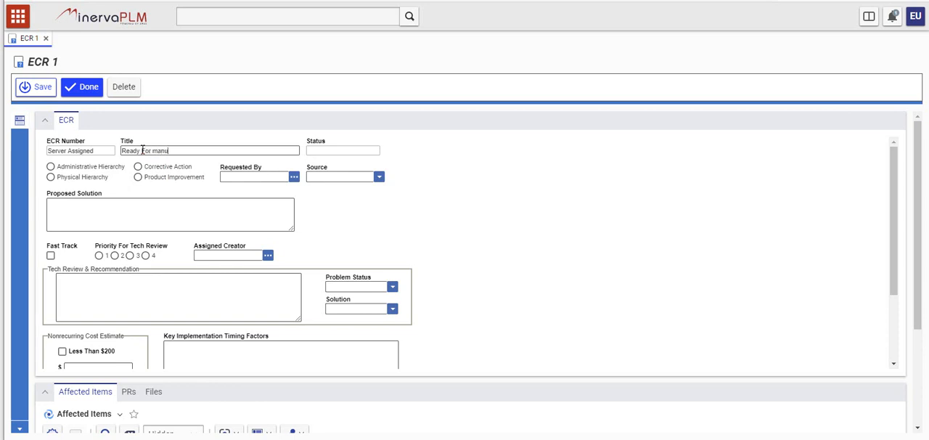
type("facturing")
Step: Enter "We are ready to start manufacturing of this ventilator" as the ECR's proposed solution and save the ECR
left_click(127, 207)
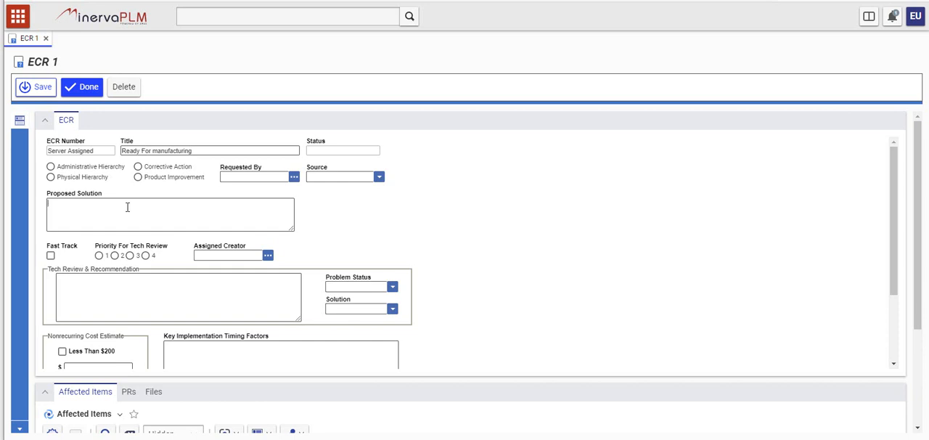
type("We are ready to start ")
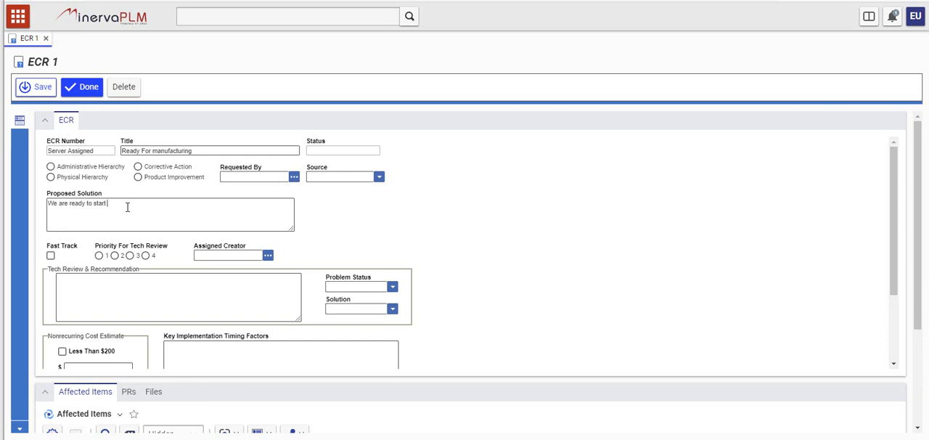
type("manufacturin")
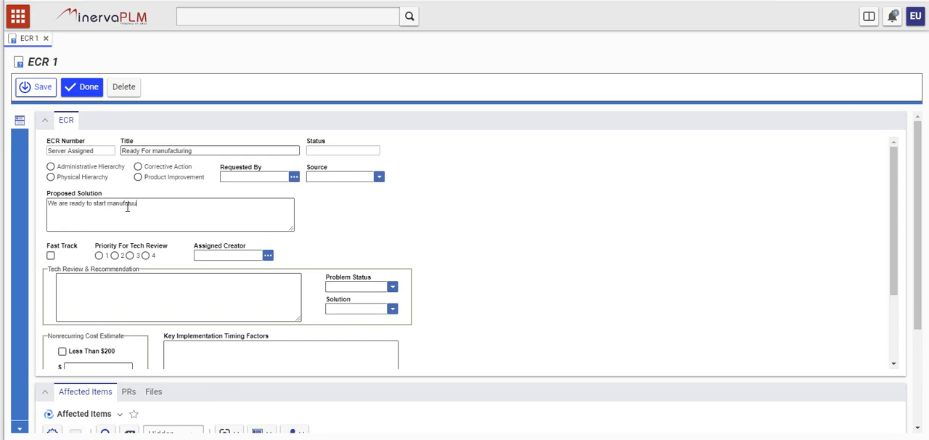
type("ring of this vent")
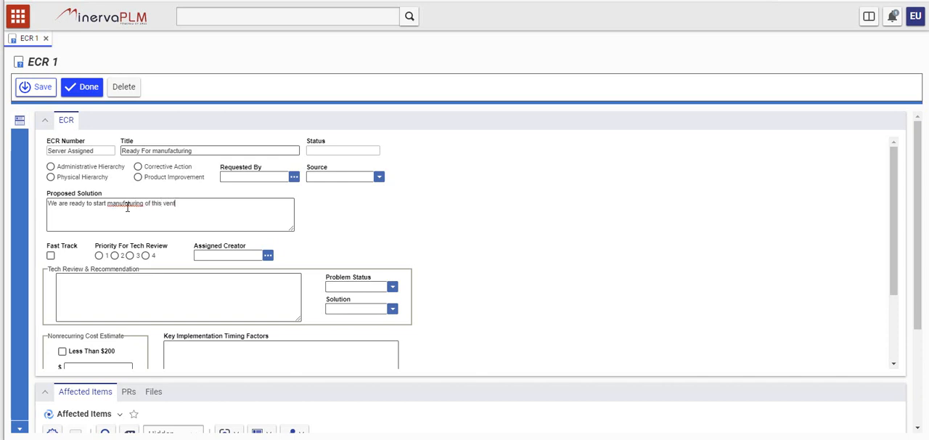
type("ilator")
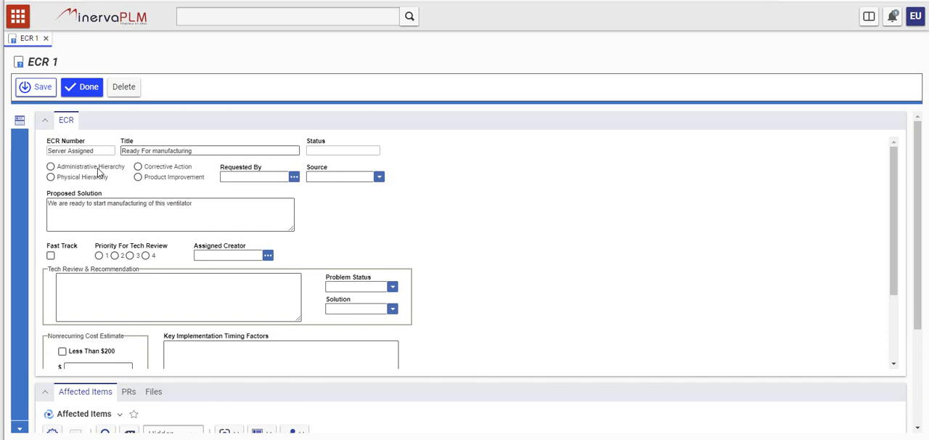
left_click(29, 87)
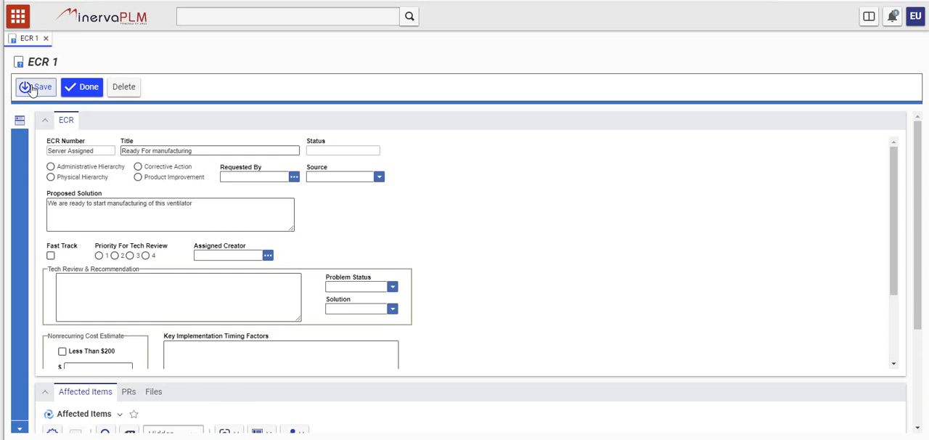
Step: Add a row to the ECR's affected items and list the available parts for its old item number
scroll(51, 291, "down", 5)
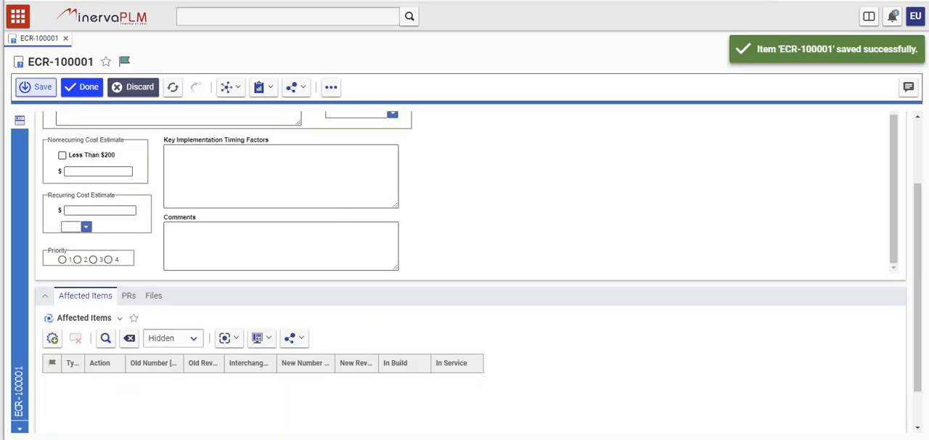
left_click(53, 340)
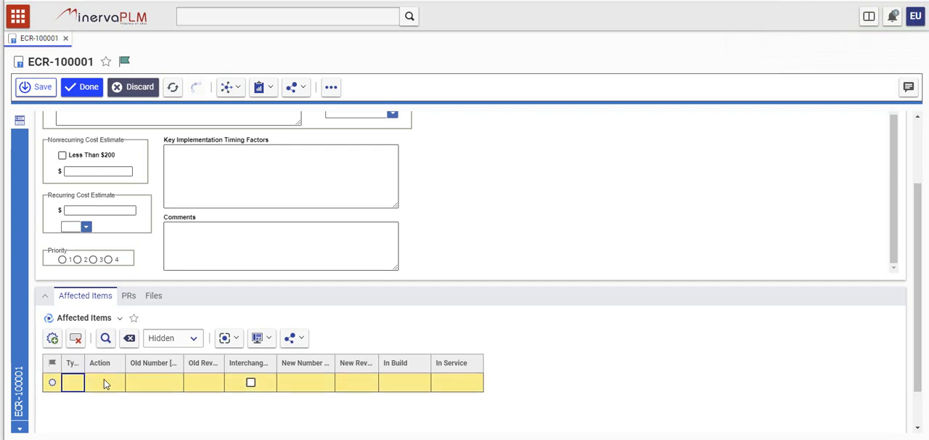
left_click(144, 384)
left_click(173, 385)
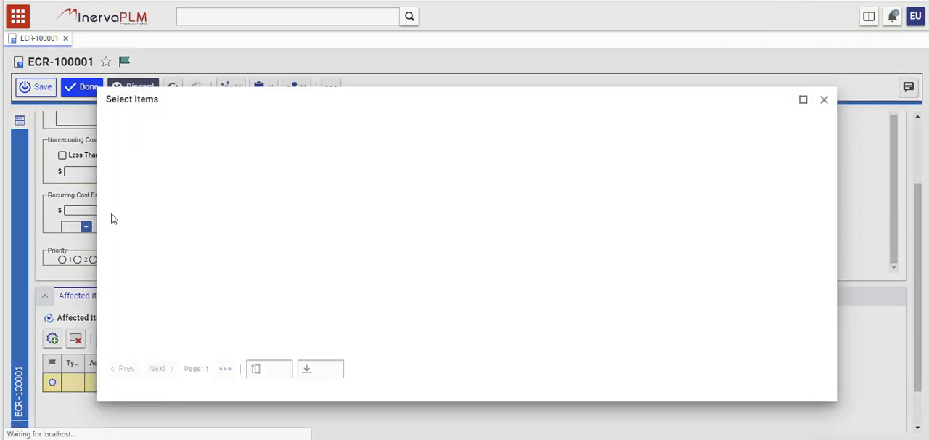
left_click(213, 143)
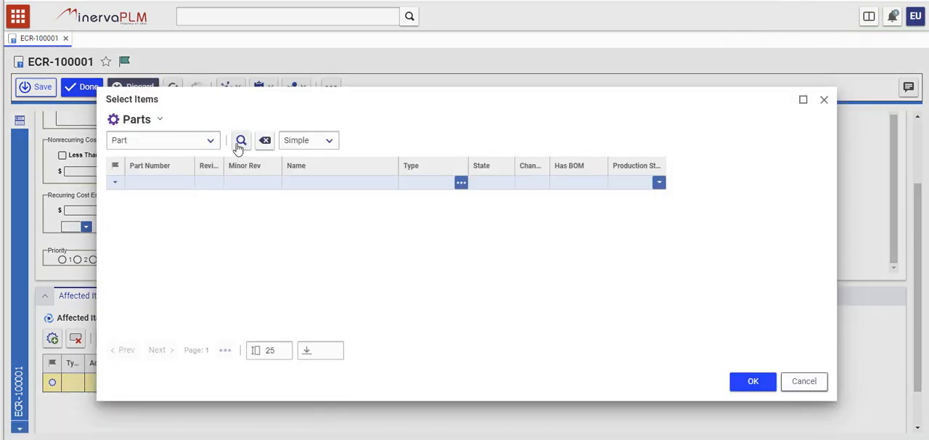
left_click(239, 148)
Step: Pick the PB560 Ventilator as the affected item, finding it with the name filter *vent*, and save the ECR
left_click(306, 183)
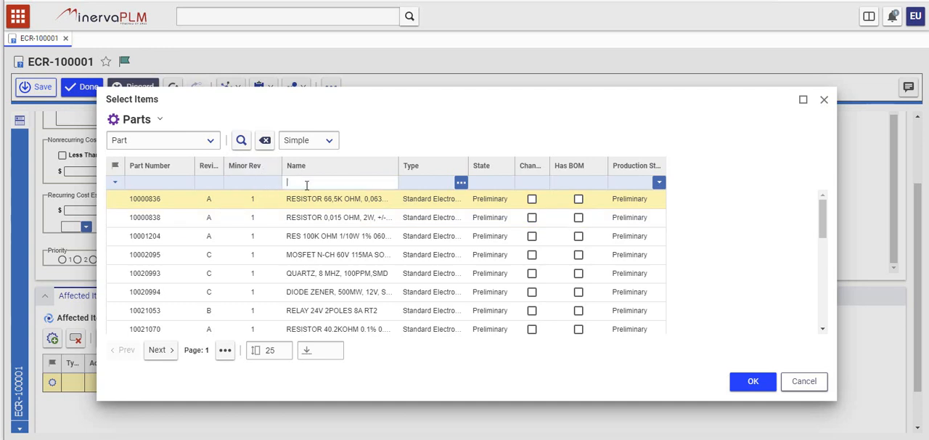
type("*vent*")
key("Return")
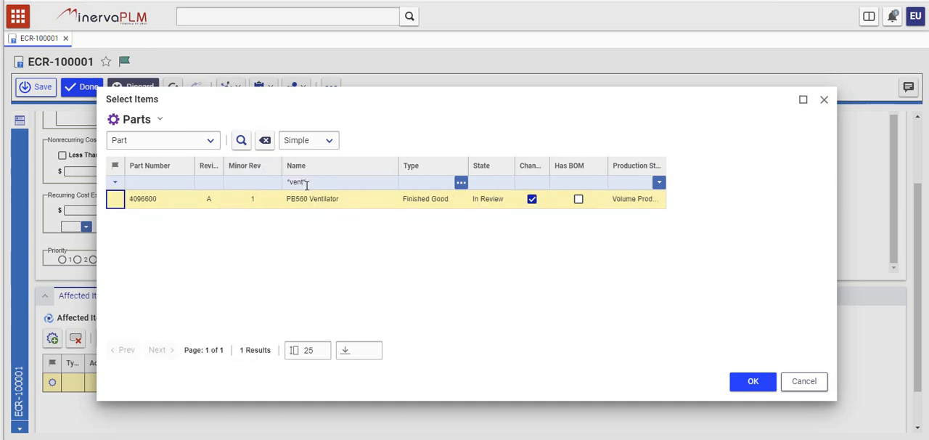
left_click(301, 198)
left_click(750, 379)
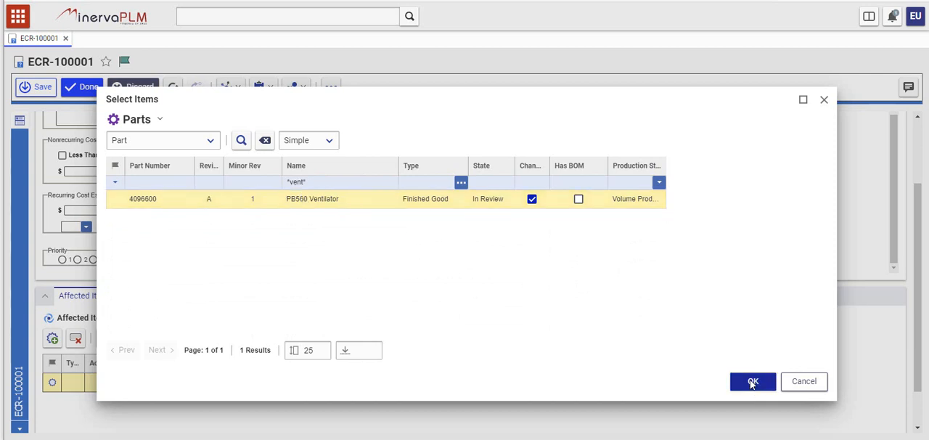
left_click(39, 87)
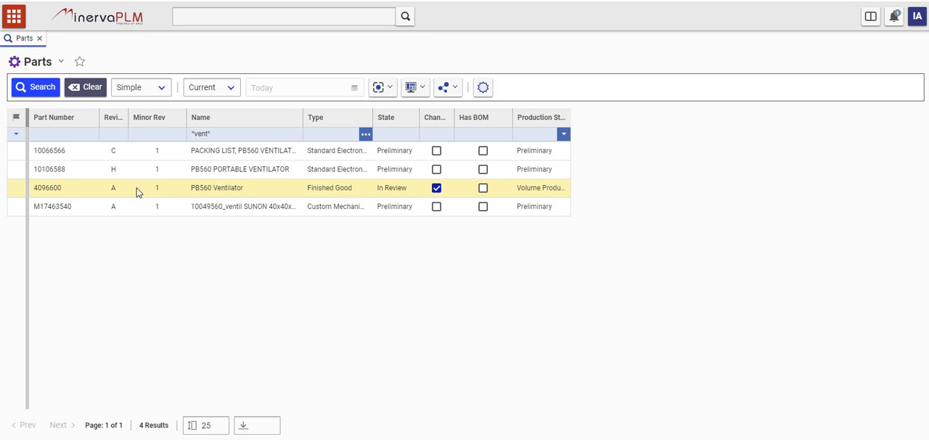
Step: In the Innovator Admin session, list the My InBasket tasks and open the ECR-100001 work item
left_click(16, 15)
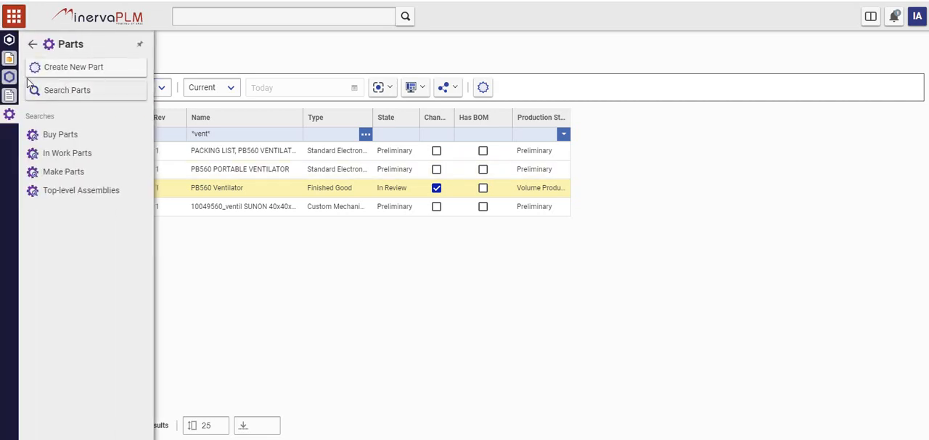
left_click(32, 45)
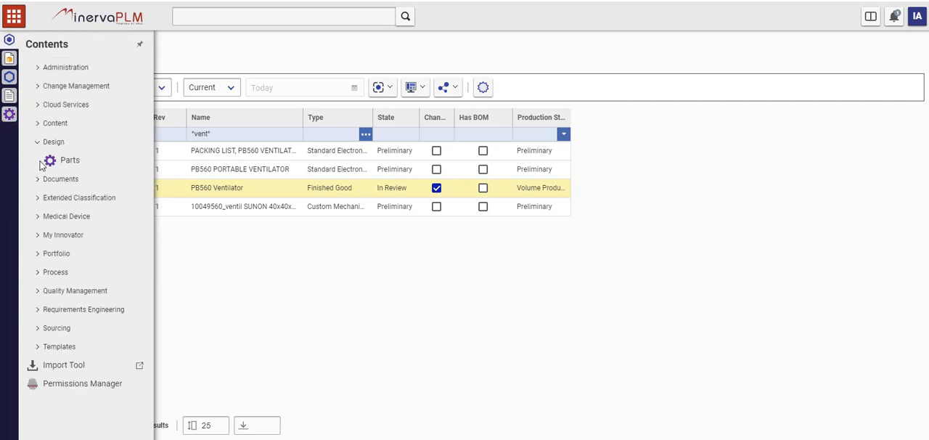
left_click(37, 236)
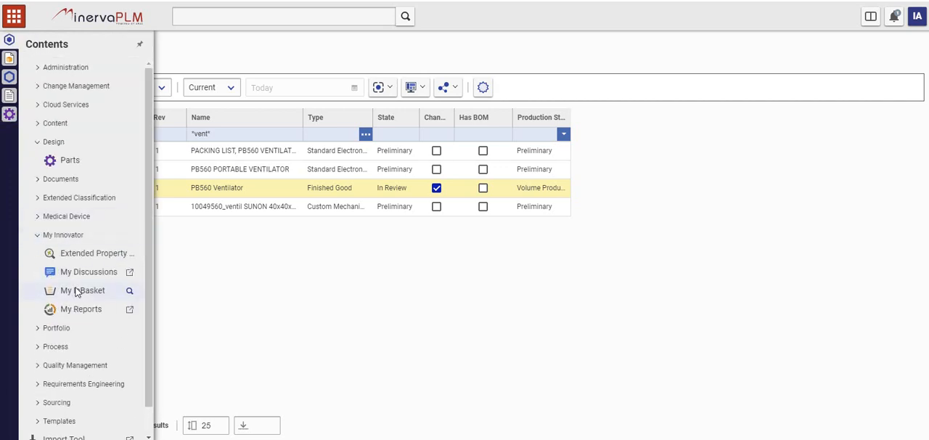
left_click(76, 291)
left_click(59, 96)
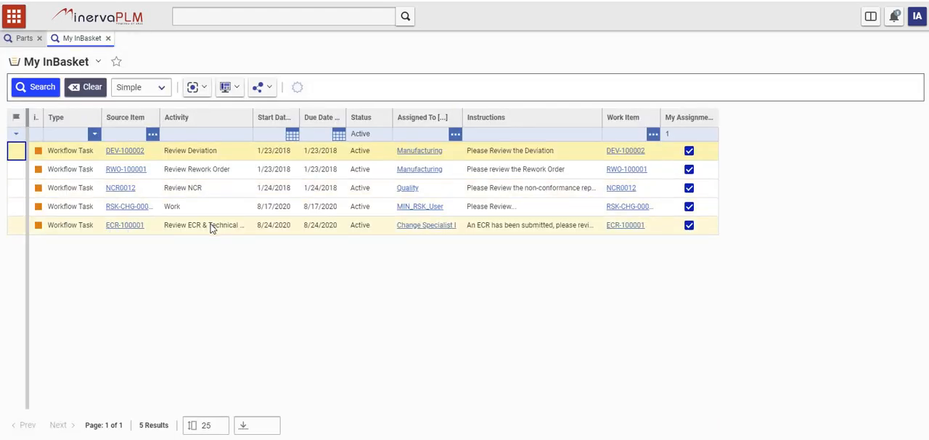
left_click(632, 226)
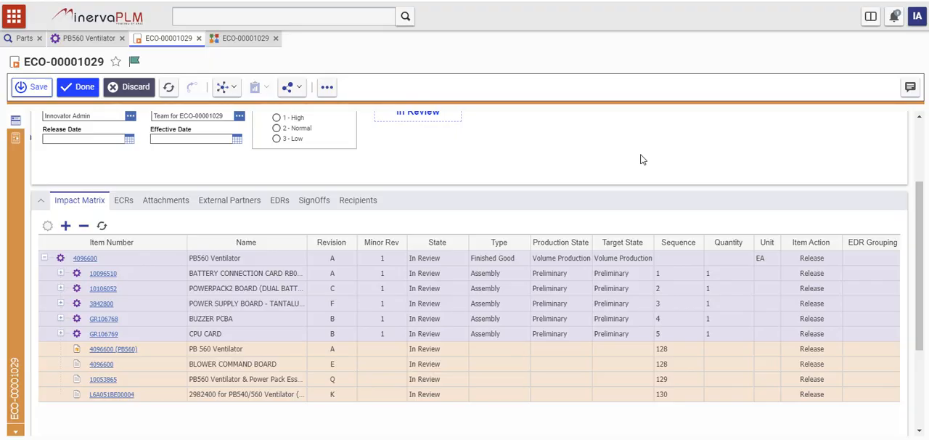
Step: Review the impact matrix, linked ECRs and external partners of ECO-00001029, and bring up the other open view of this ECO
scroll(641, 159, "up", 3)
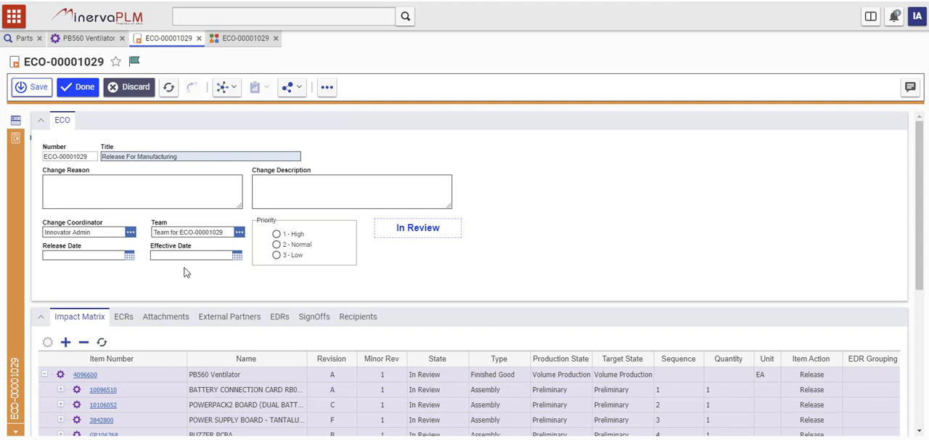
scroll(184, 267, "down", 2)
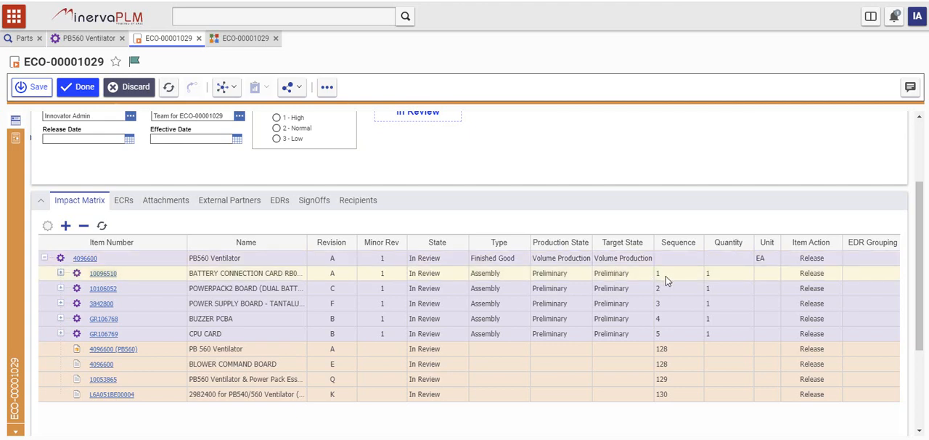
scroll(583, 186, "up", 3)
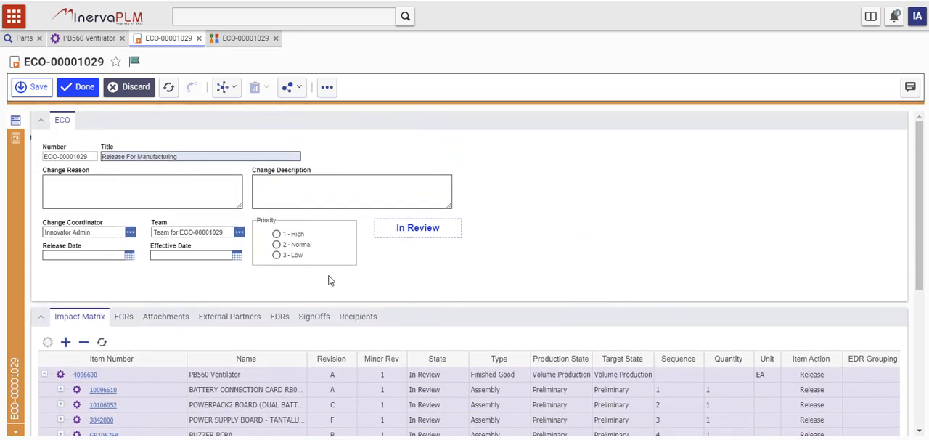
left_click(124, 317)
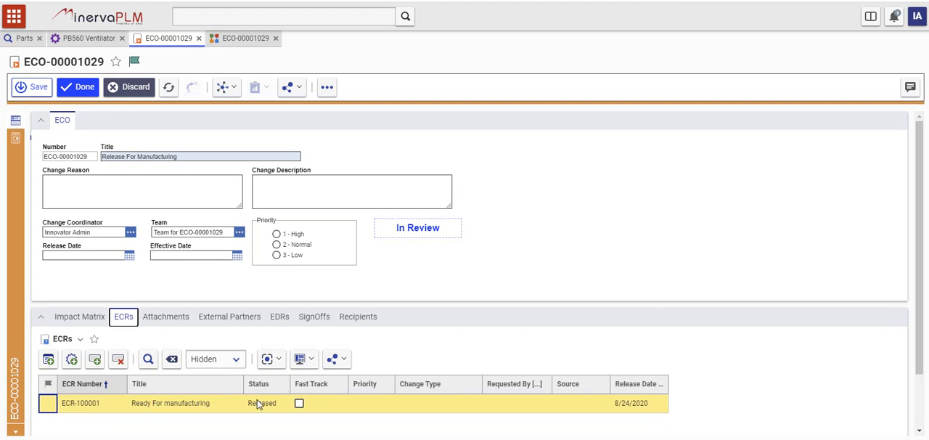
left_click(221, 320)
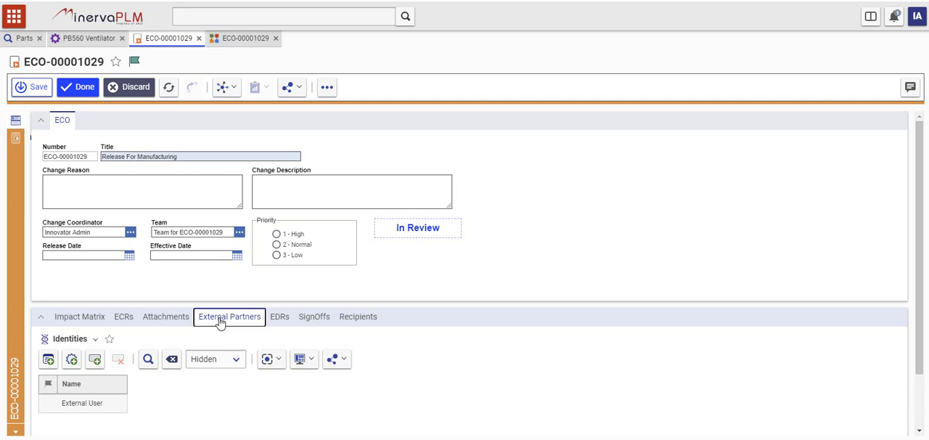
left_click(243, 40)
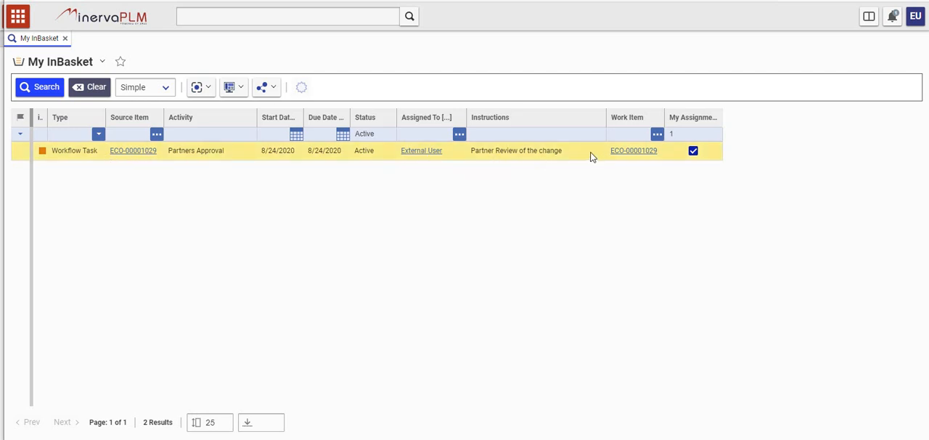
Step: In the External User session, open the ECO-00001029 work item and complete its Partners Approval sign-off with the vote Approve
left_click(641, 152)
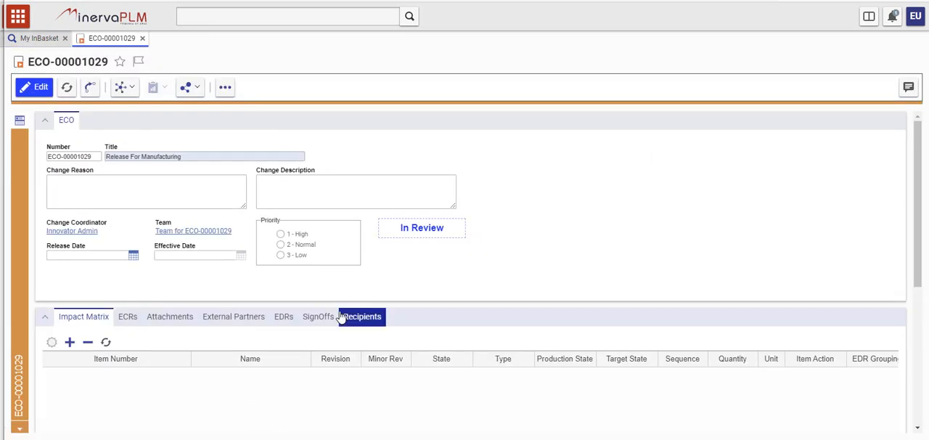
left_click(330, 318)
scroll(422, 256, "down", 3)
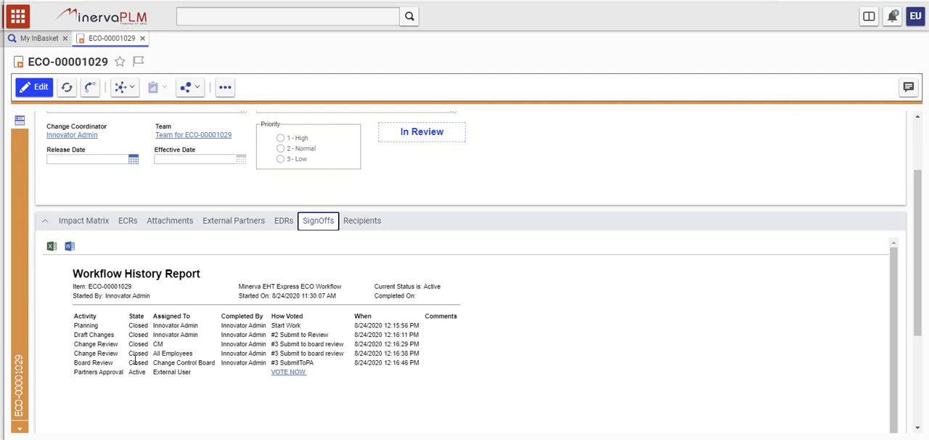
left_click(283, 373)
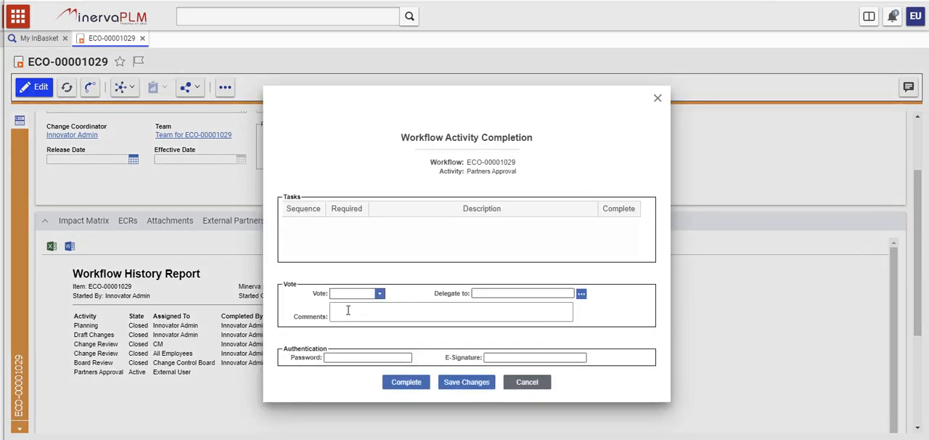
left_click(378, 293)
left_click(350, 307)
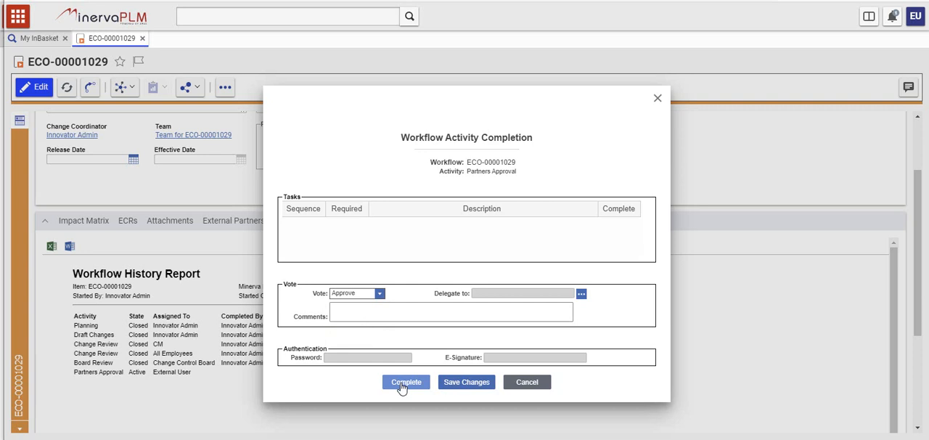
left_click(403, 383)
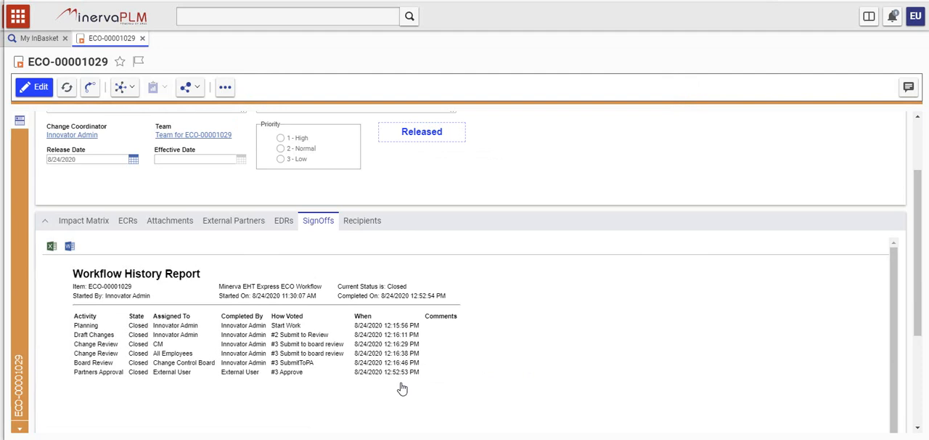
Step: Switch back to the Innovator Admin session and close ECO-00001029 to return to the PB560 Ventilator part's changes
key("alt+Tab")
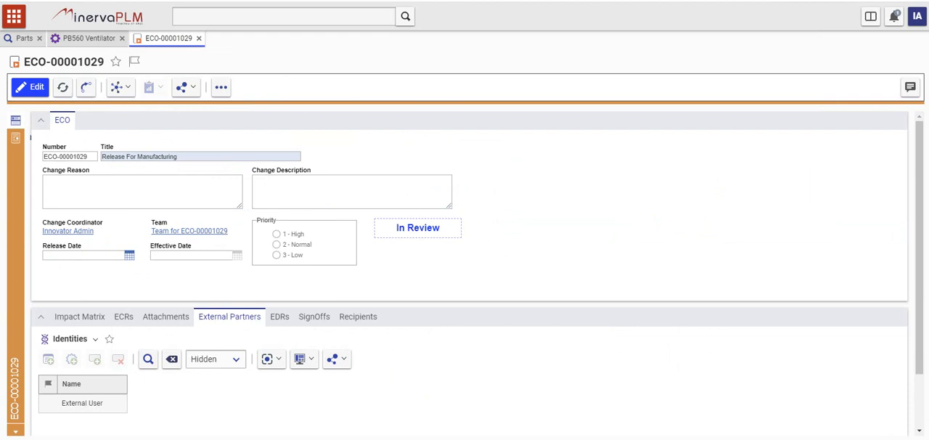
left_click(199, 38)
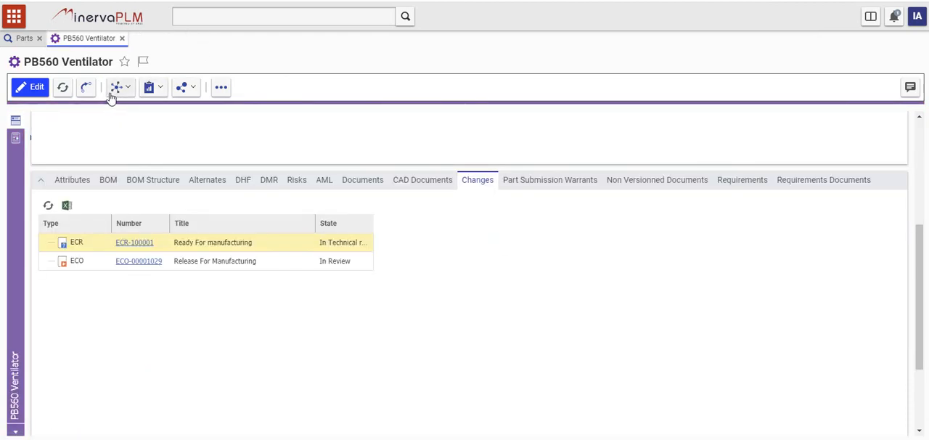